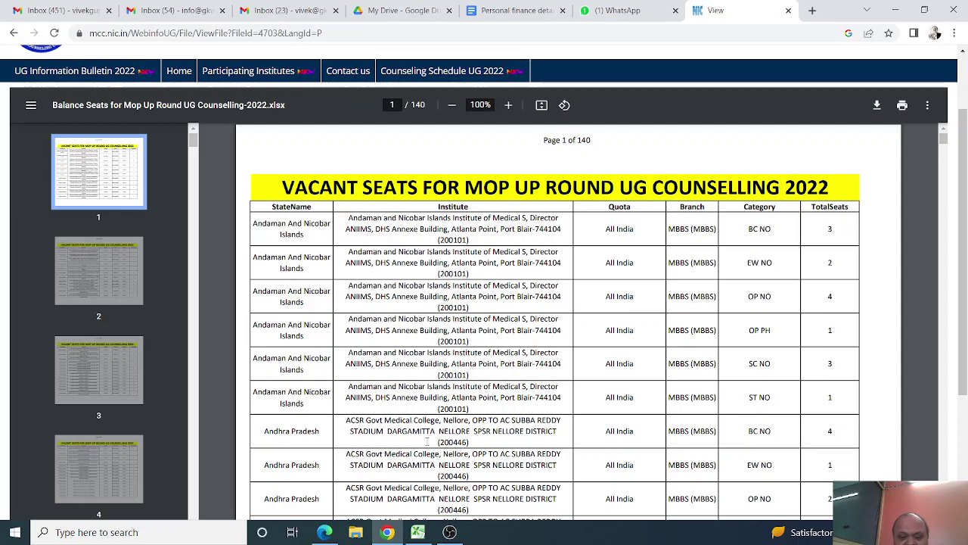
- Switch to the Excel workbook of vacant mop-up round seats and view the filtered institute list from its first rows
{"action": "left_click", "coordinate": [417, 532]}
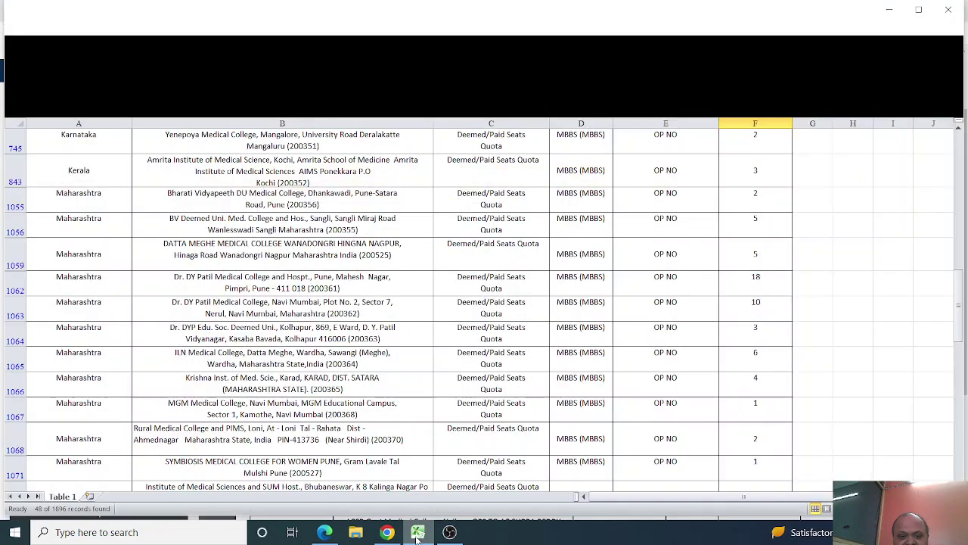
{"action": "scroll", "coordinate": [543, 308], "scroll_direction": "up", "scroll_amount": 5}
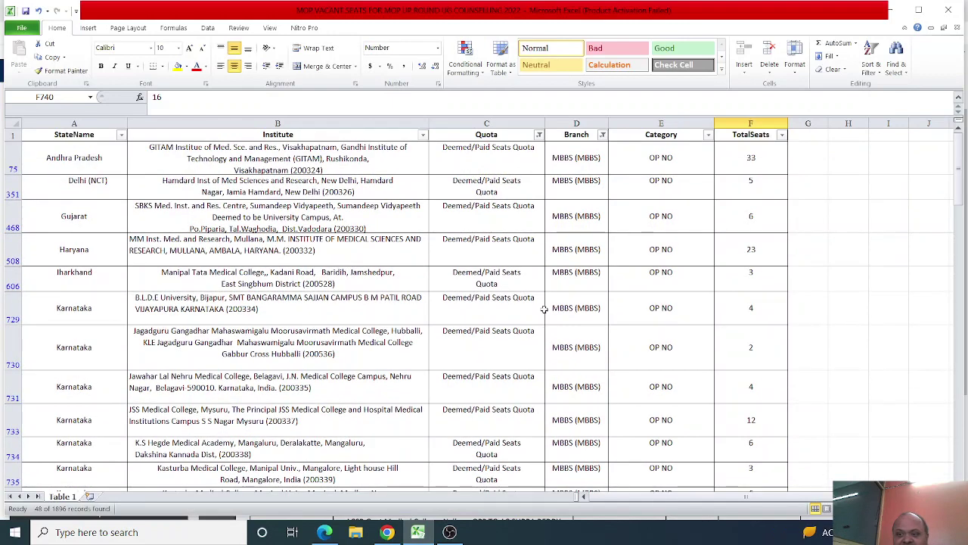
{"action": "left_click", "coordinate": [324, 259]}
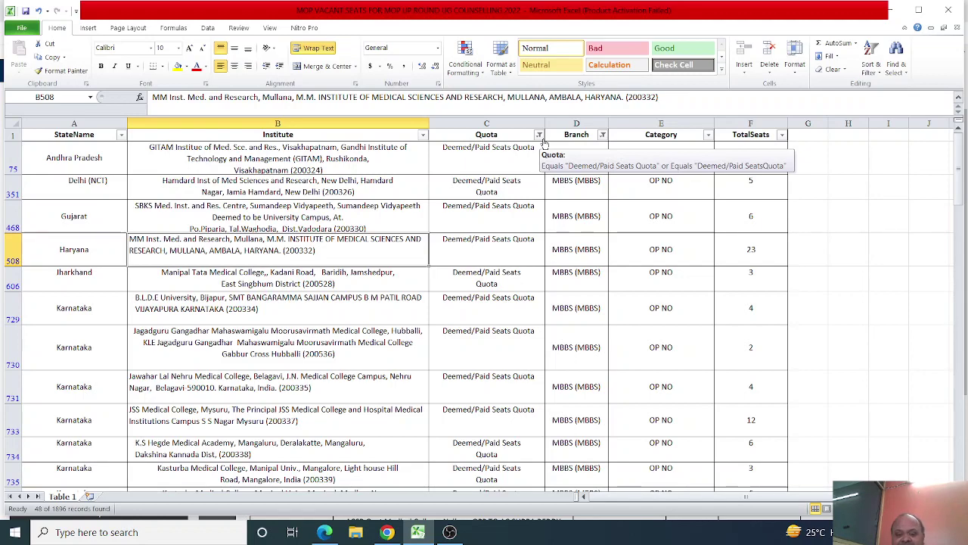
{"action": "left_click", "coordinate": [450, 533]}
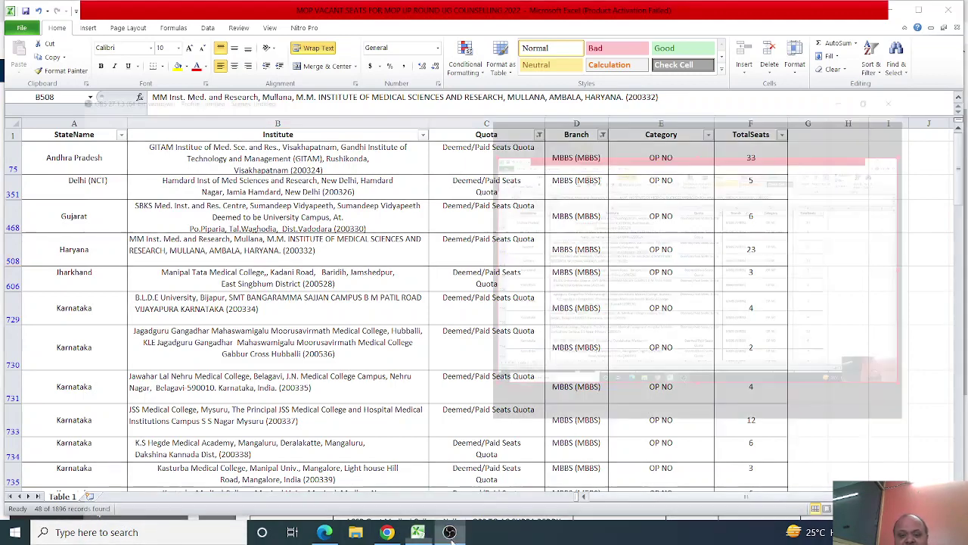
{"action": "left_click", "coordinate": [451, 535]}
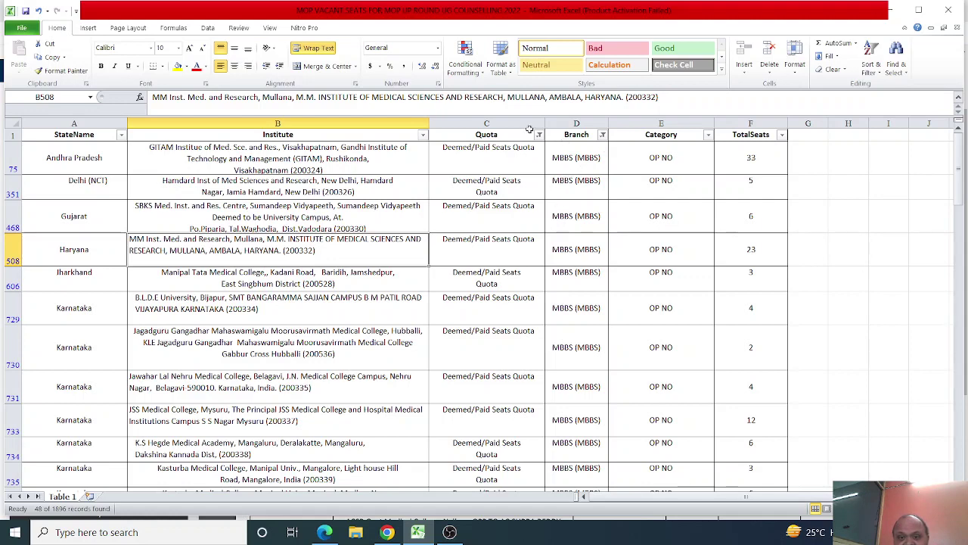
- Change the Quota filter from the deemed/paid entries to only All India and Open Seat Quota
{"action": "left_click", "coordinate": [539, 134]}
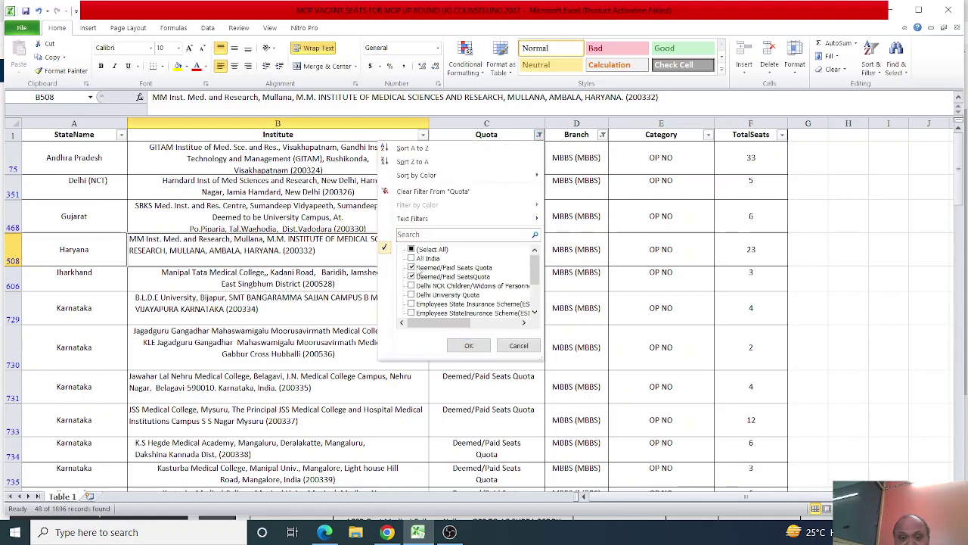
{"action": "left_click", "coordinate": [411, 267]}
{"action": "left_click", "coordinate": [411, 276]}
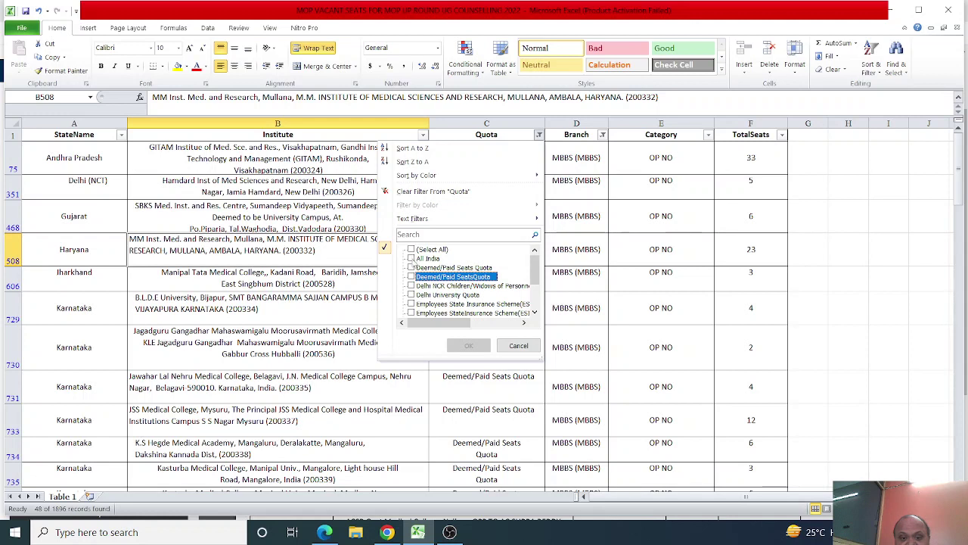
{"action": "left_click", "coordinate": [410, 258]}
{"action": "left_click", "coordinate": [411, 295]}
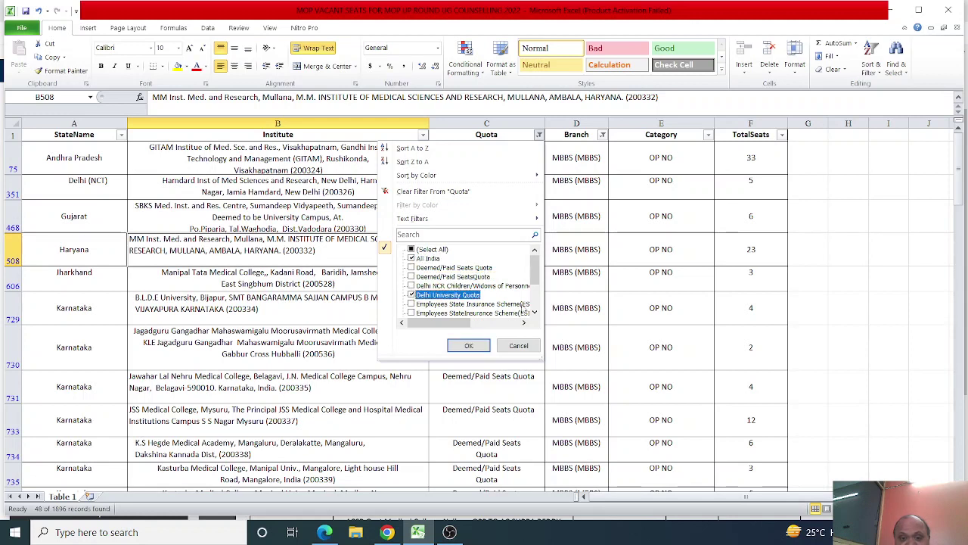
{"action": "scroll", "coordinate": [418, 292], "scroll_direction": "down", "scroll_amount": 1}
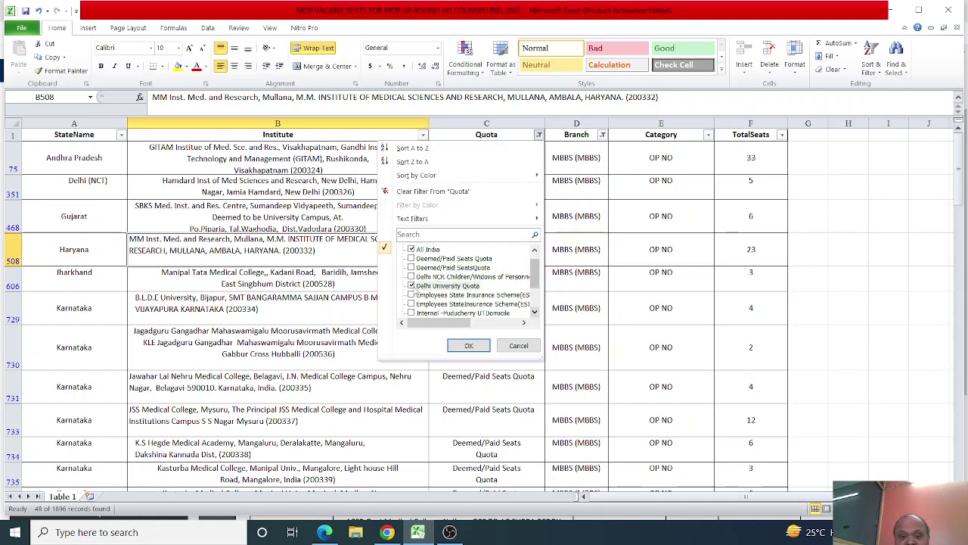
{"action": "left_click", "coordinate": [411, 285]}
{"action": "scroll", "coordinate": [454, 303], "scroll_direction": "down", "scroll_amount": 2}
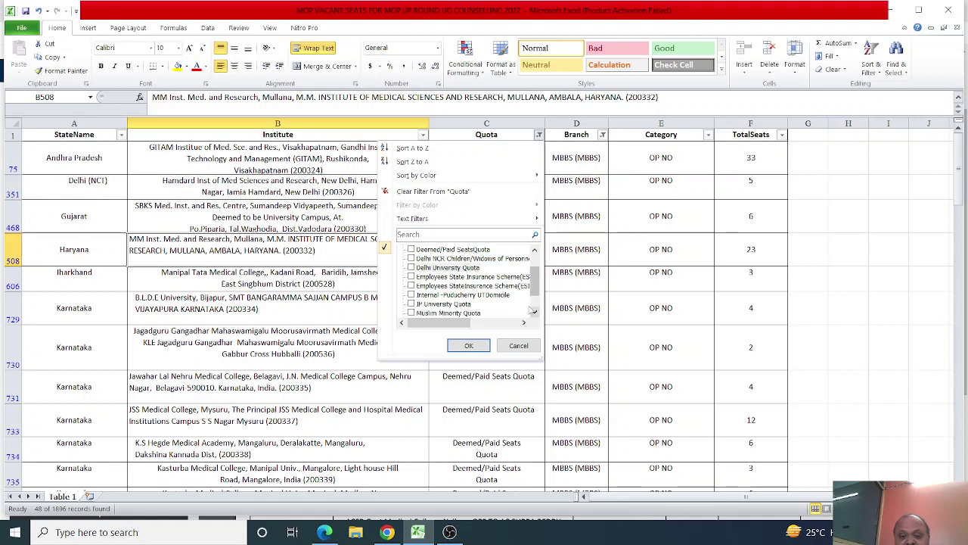
{"action": "scroll", "coordinate": [533, 310], "scroll_direction": "down", "scroll_amount": 3}
{"action": "left_click", "coordinate": [411, 312]}
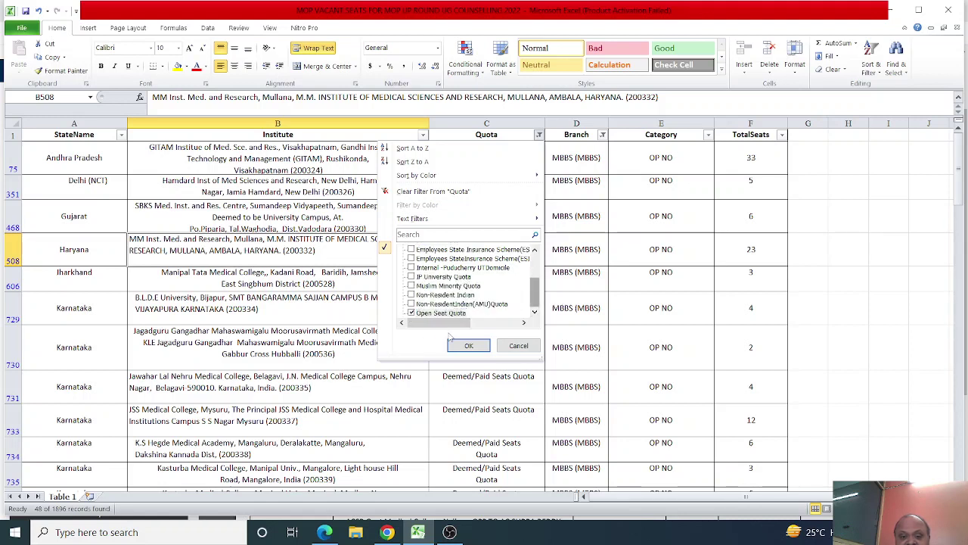
{"action": "left_click", "coordinate": [468, 345]}
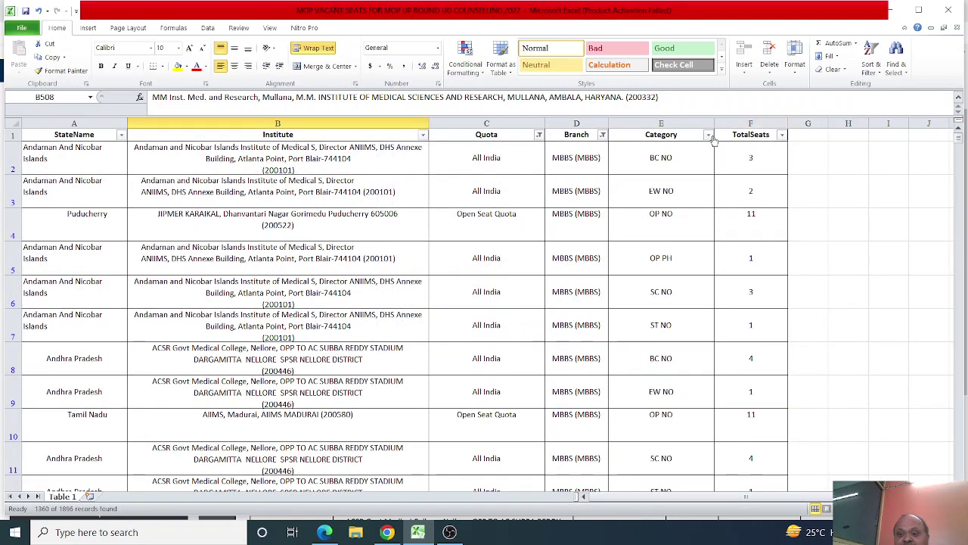
{"action": "left_click", "coordinate": [708, 135]}
{"action": "left_click", "coordinate": [636, 348]}
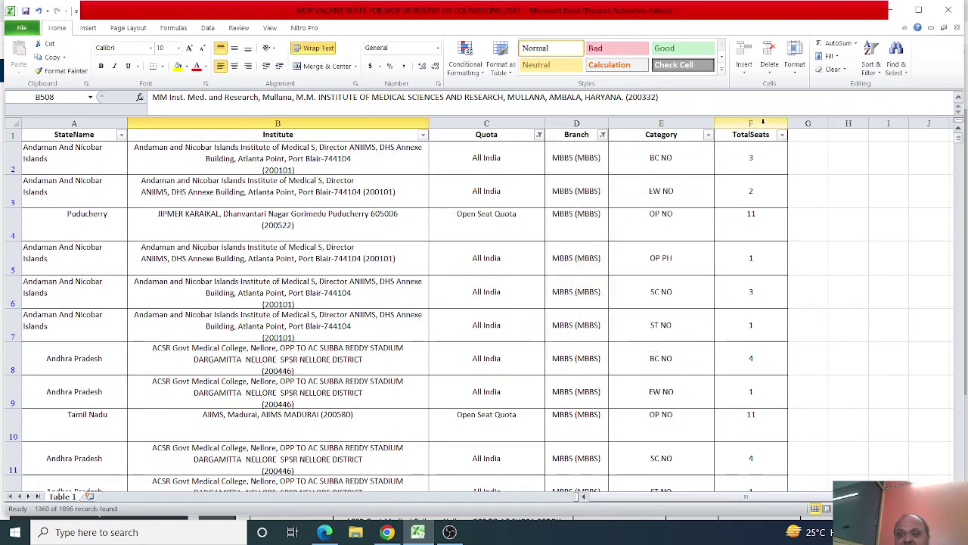
{"action": "left_click", "coordinate": [762, 121]}
{"action": "left_click", "coordinate": [618, 229]}
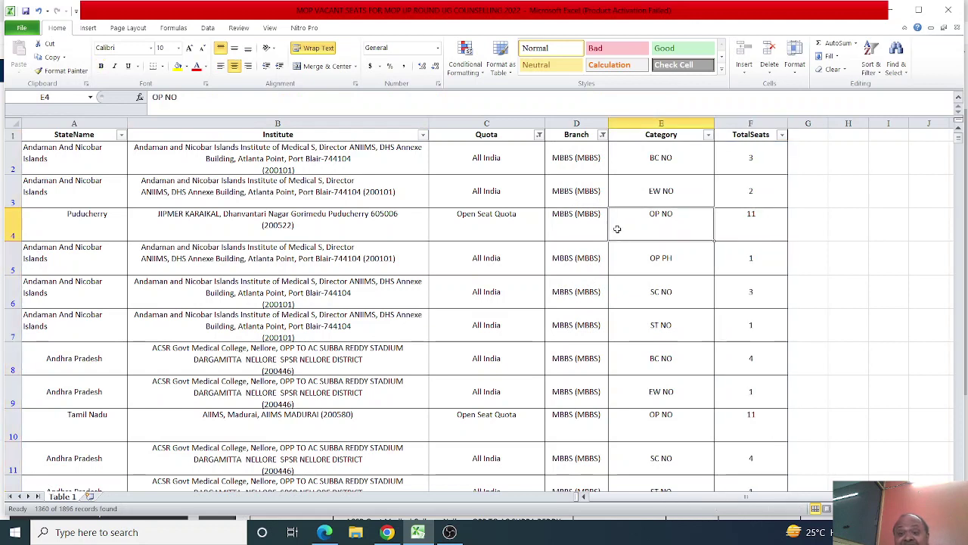
- Filter the Category column to OP NO only and select the TotalSeats column to check its sum
{"action": "left_click", "coordinate": [708, 135]}
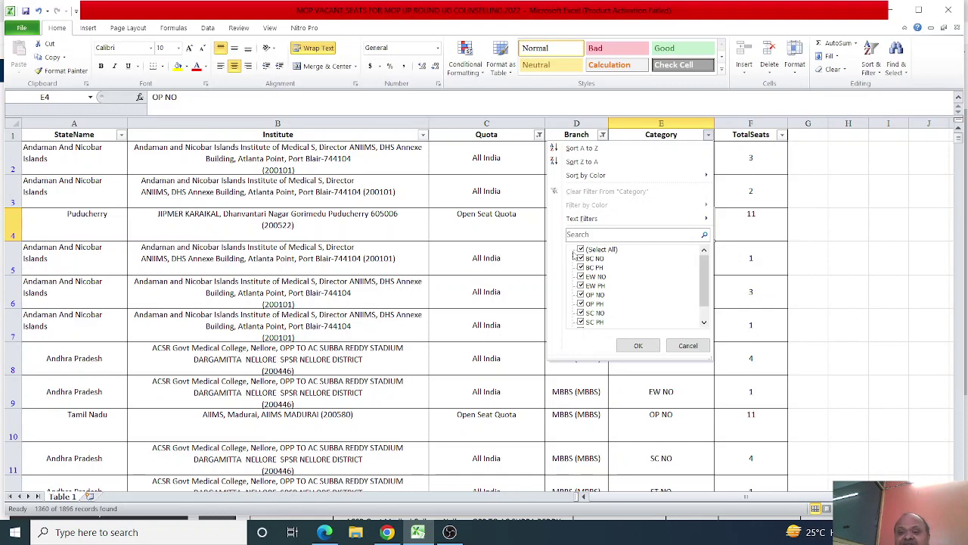
{"action": "left_click", "coordinate": [580, 249]}
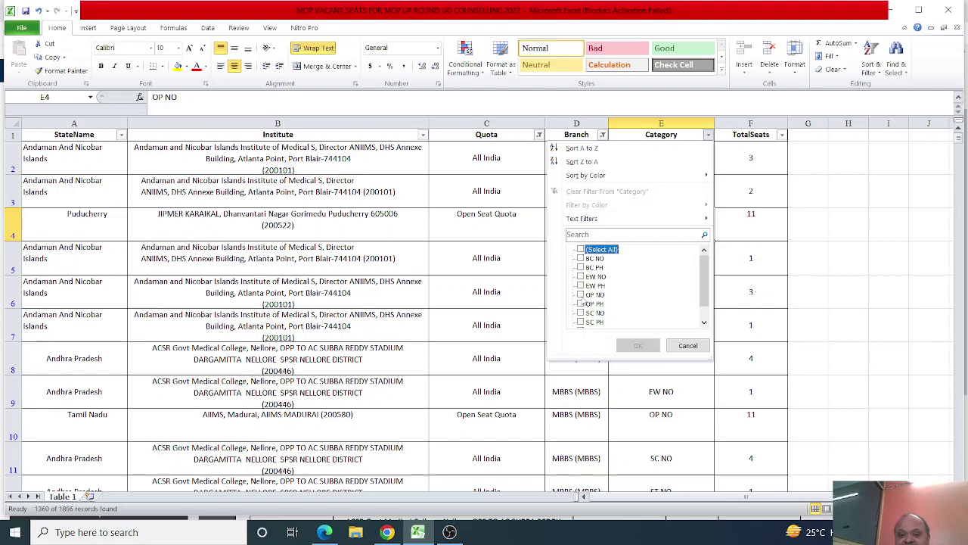
{"action": "left_click", "coordinate": [581, 294]}
{"action": "left_click", "coordinate": [638, 345]}
{"action": "left_click", "coordinate": [751, 123]}
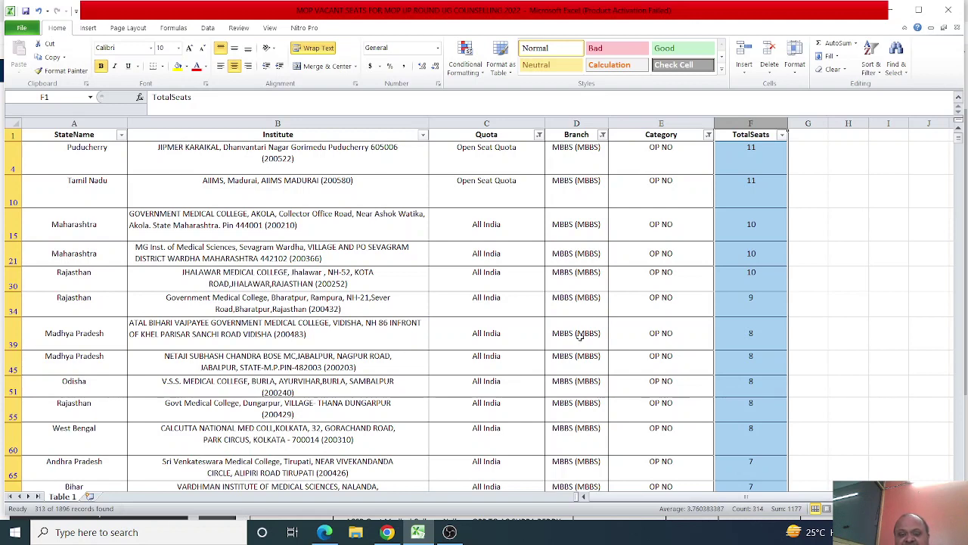
{"action": "left_click", "coordinate": [484, 278]}
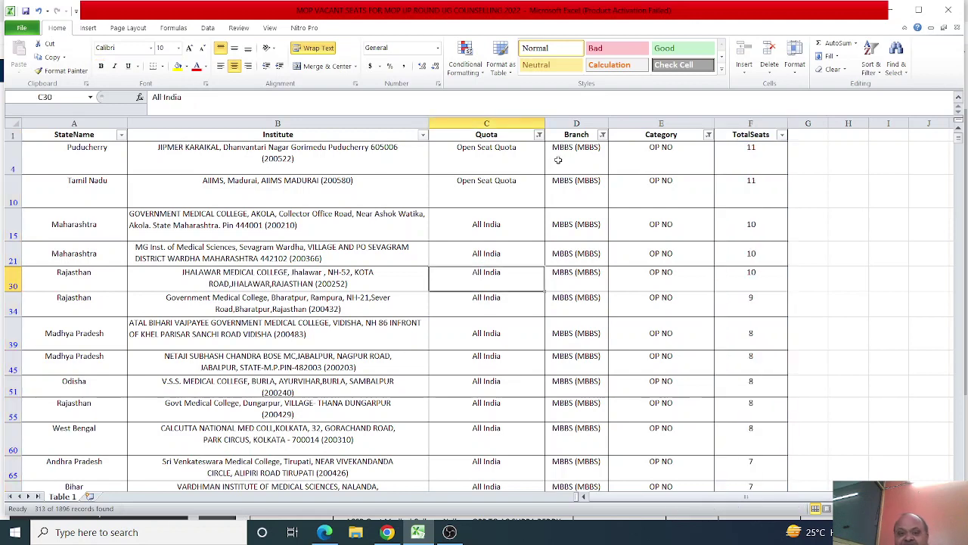
- Filter the Quota column to Deemed/Paid Seats Quota, Deemed/Paid SeatsQuota and Non-Resident Indian only
{"action": "left_click", "coordinate": [602, 134]}
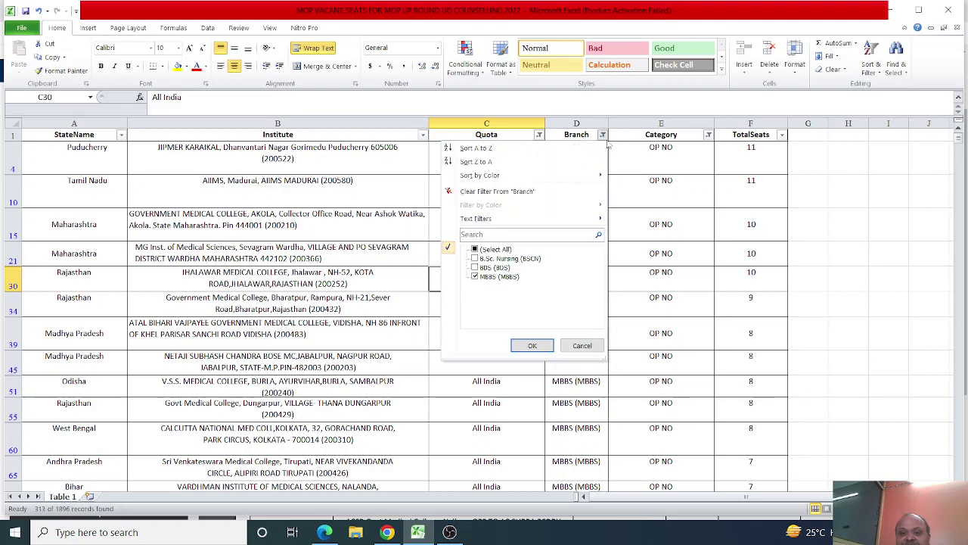
{"action": "key", "text": "Escape"}
{"action": "left_click", "coordinate": [539, 135]}
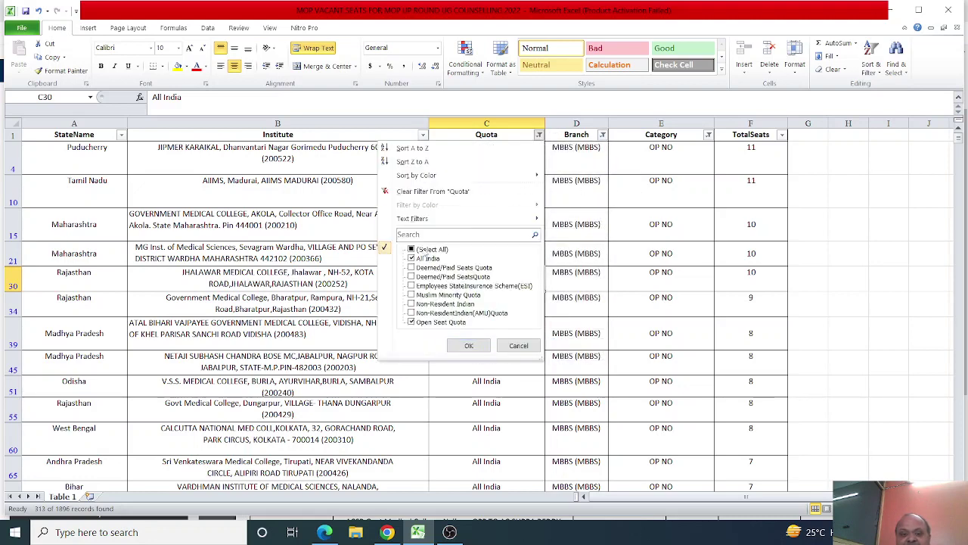
{"action": "left_click", "coordinate": [411, 249]}
{"action": "left_click", "coordinate": [411, 249]}
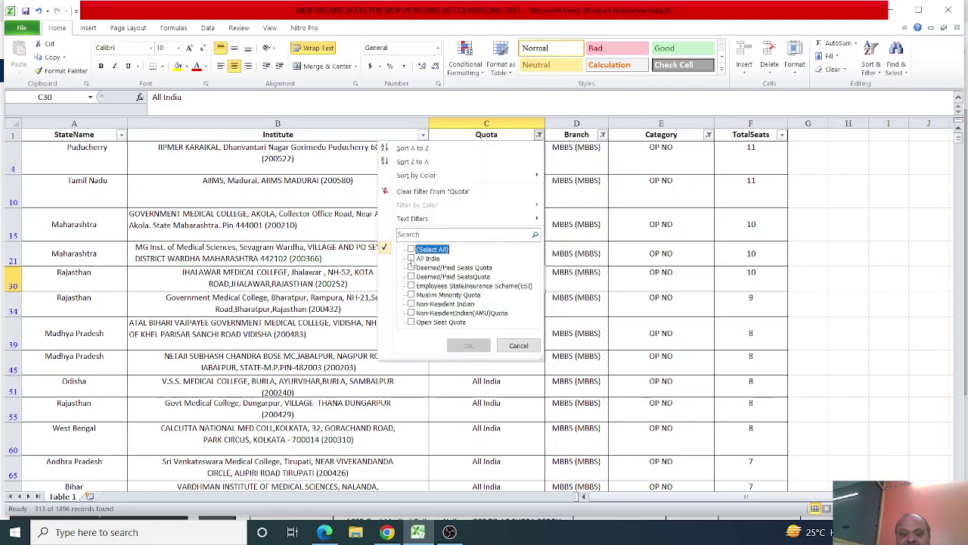
{"action": "left_click", "coordinate": [411, 267]}
{"action": "left_click", "coordinate": [411, 276]}
{"action": "left_click", "coordinate": [411, 303]}
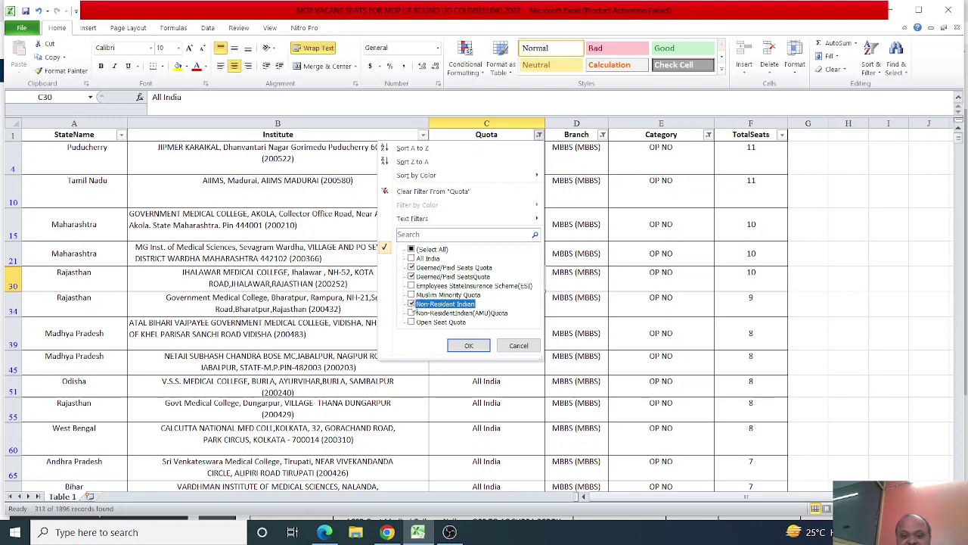
{"action": "left_click", "coordinate": [469, 345]}
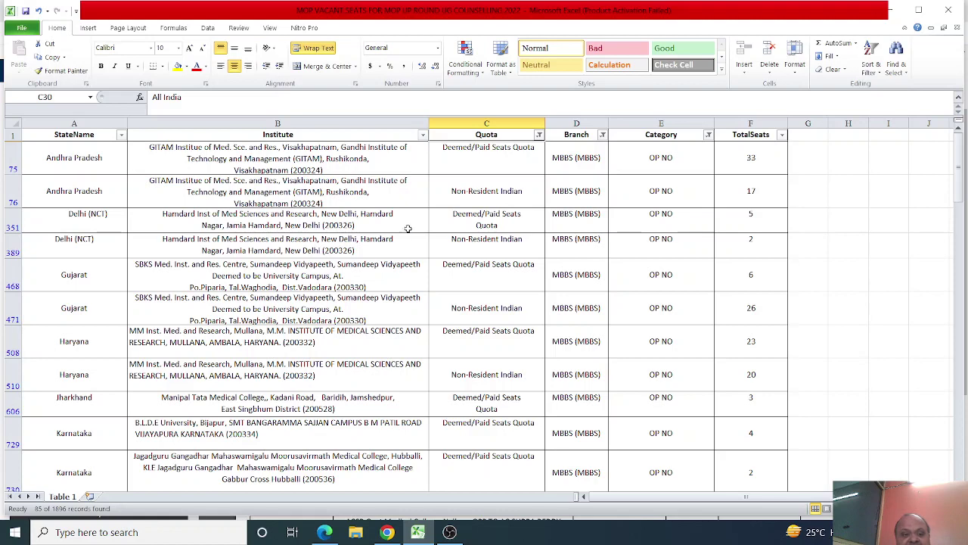
- Examine the deemed and Non-Resident Indian vacant seats at Hamdard Institute, New Delhi, and MM Institute, Mullana
{"action": "left_click", "coordinate": [752, 215]}
{"action": "left_click", "coordinate": [324, 220]}
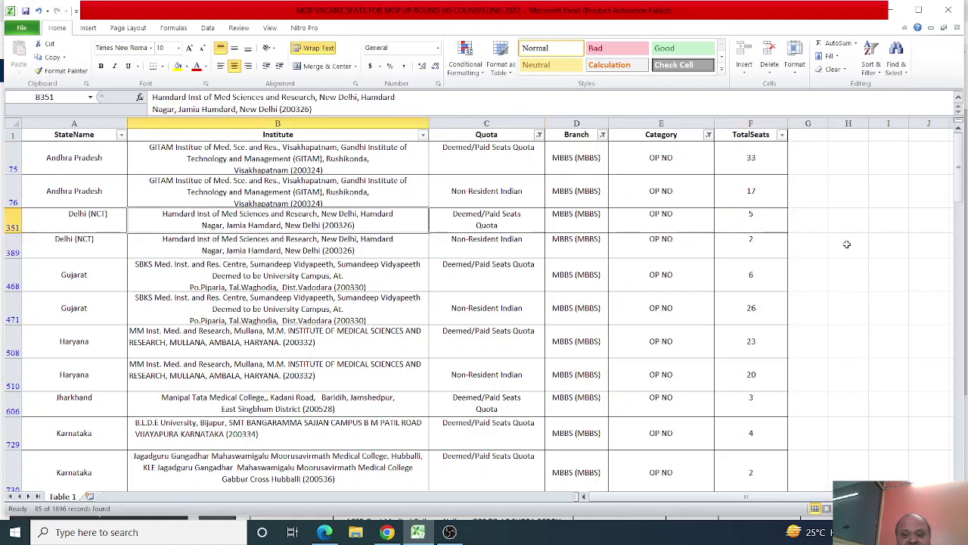
{"action": "left_click", "coordinate": [772, 219]}
{"action": "left_click", "coordinate": [744, 251]}
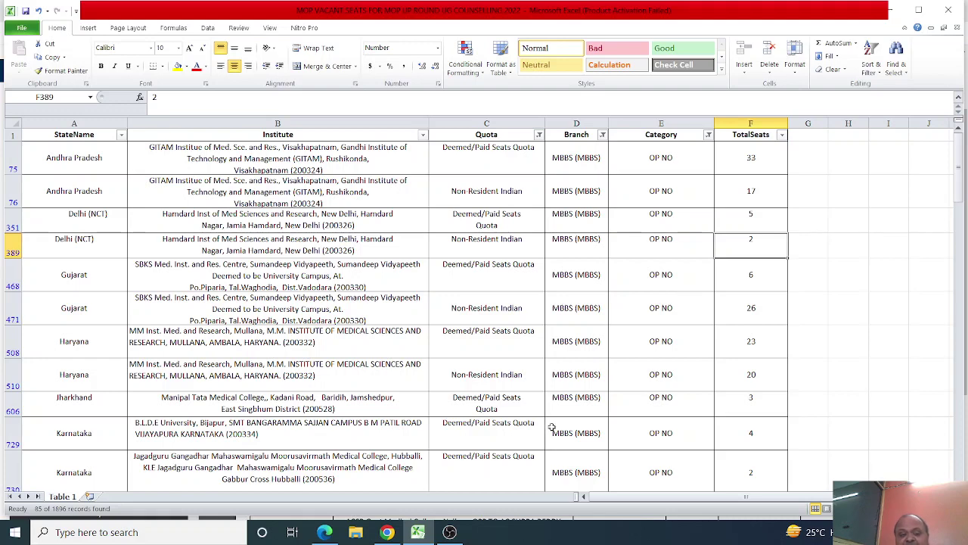
{"action": "left_click", "coordinate": [326, 250]}
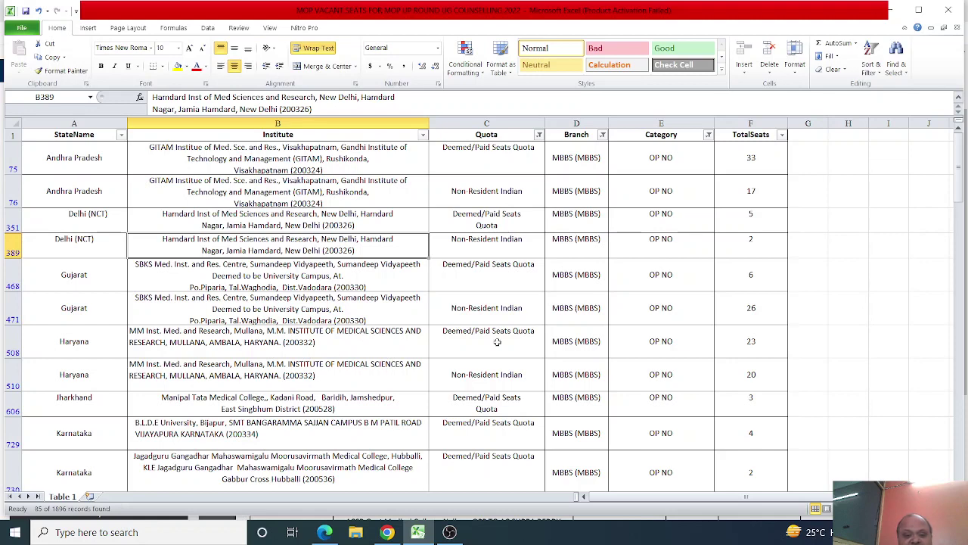
{"action": "left_click", "coordinate": [763, 337]}
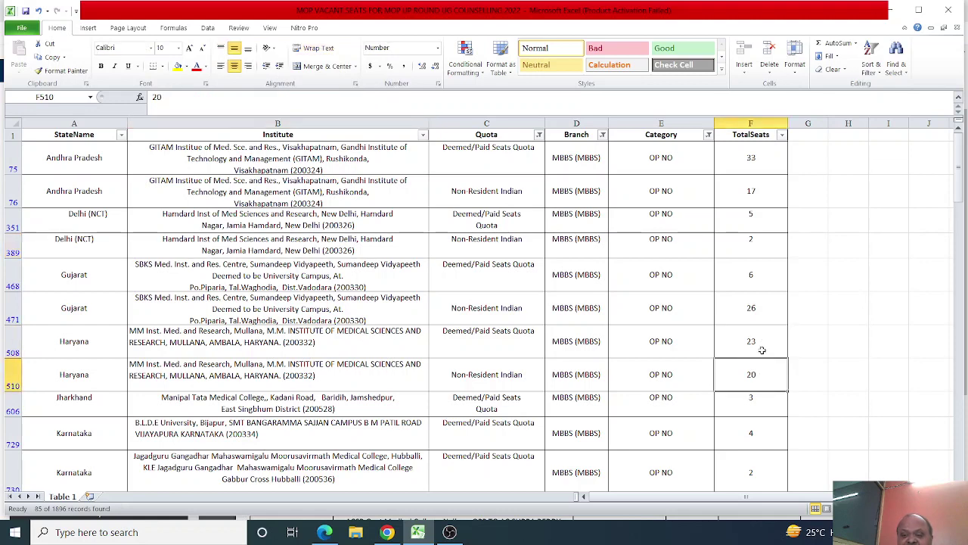
{"action": "left_click_drag", "start_coordinate": [761, 346], "coordinate": [760, 371]}
- Examine the TotalSeats values for Karnataka's deemed colleges, including JSS Mysuru, Raja Rajeswari Bengaluru and SDU Kolar
{"action": "scroll", "coordinate": [601, 363], "scroll_direction": "down", "scroll_amount": 1}
{"action": "scroll", "coordinate": [596, 367], "scroll_direction": "down", "scroll_amount": 1}
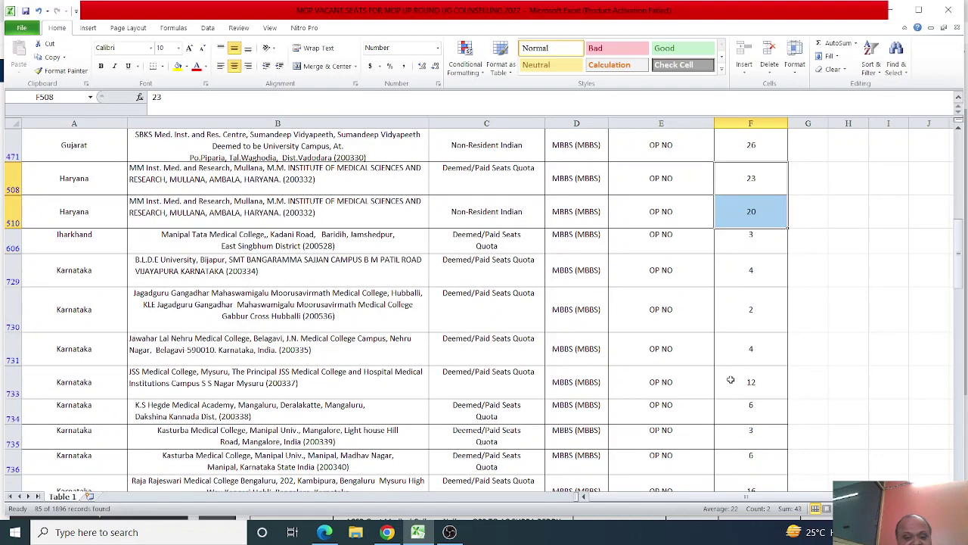
{"action": "left_click", "coordinate": [746, 384]}
{"action": "scroll", "coordinate": [745, 383], "scroll_direction": "down", "scroll_amount": 1}
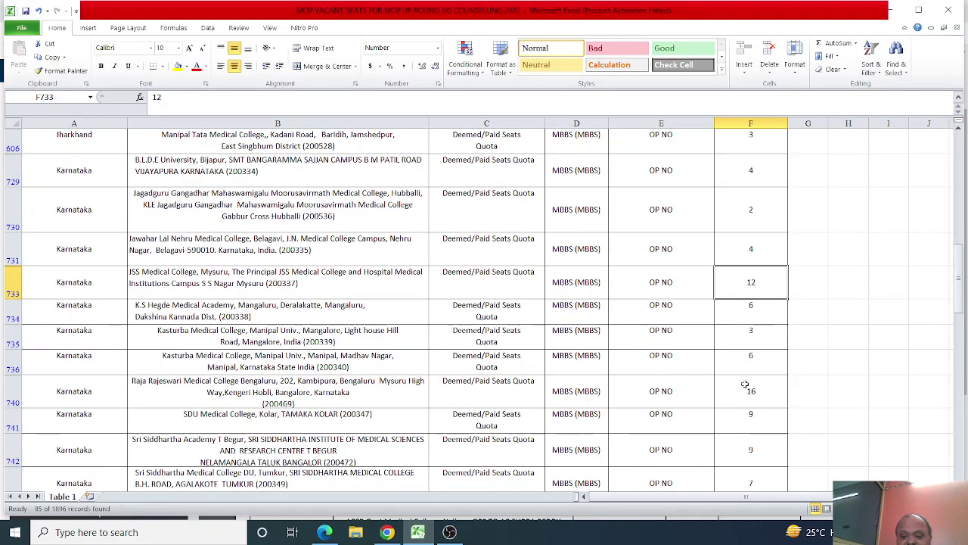
{"action": "left_click", "coordinate": [745, 384]}
{"action": "scroll", "coordinate": [745, 383], "scroll_direction": "down", "scroll_amount": 1}
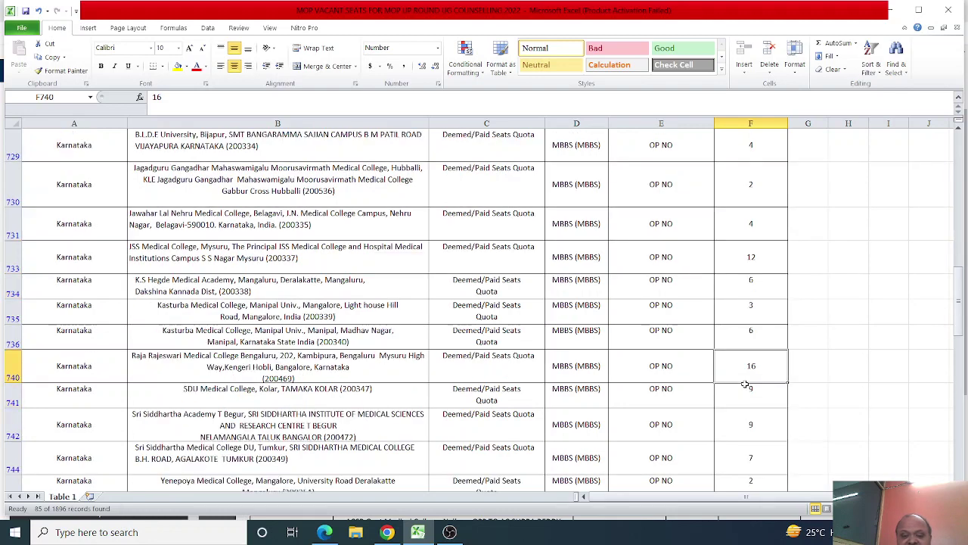
{"action": "left_click", "coordinate": [745, 386]}
{"action": "scroll", "coordinate": [724, 383], "scroll_direction": "down", "scroll_amount": 2}
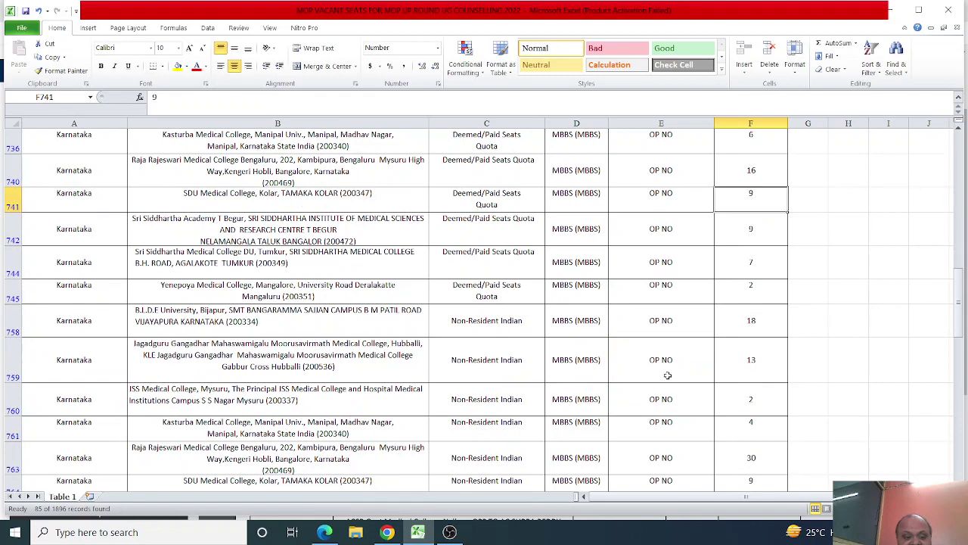
- Examine the Non-Resident Indian seats of the Karnataka colleges and the deemed seats at Dr. DY Patil Medical College, Pune
{"action": "scroll", "coordinate": [668, 374], "scroll_direction": "down", "scroll_amount": 1}
{"action": "scroll", "coordinate": [667, 374], "scroll_direction": "down", "scroll_amount": 2}
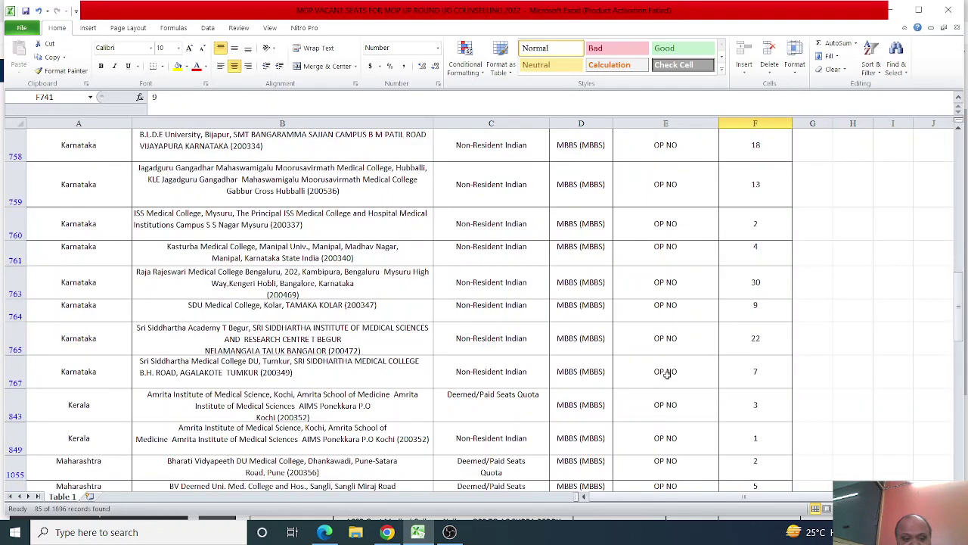
{"action": "left_click", "coordinate": [764, 371]}
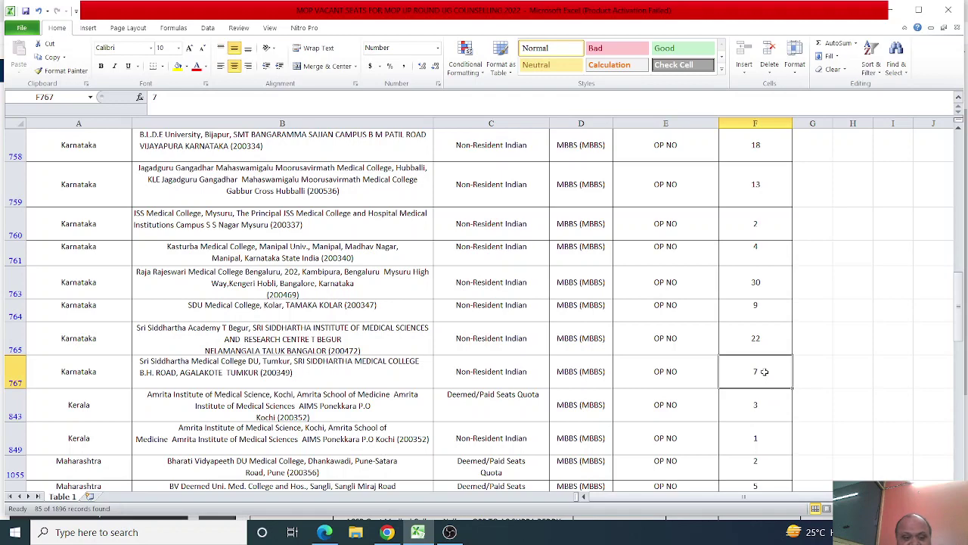
{"action": "scroll", "coordinate": [762, 378], "scroll_direction": "down", "scroll_amount": 2}
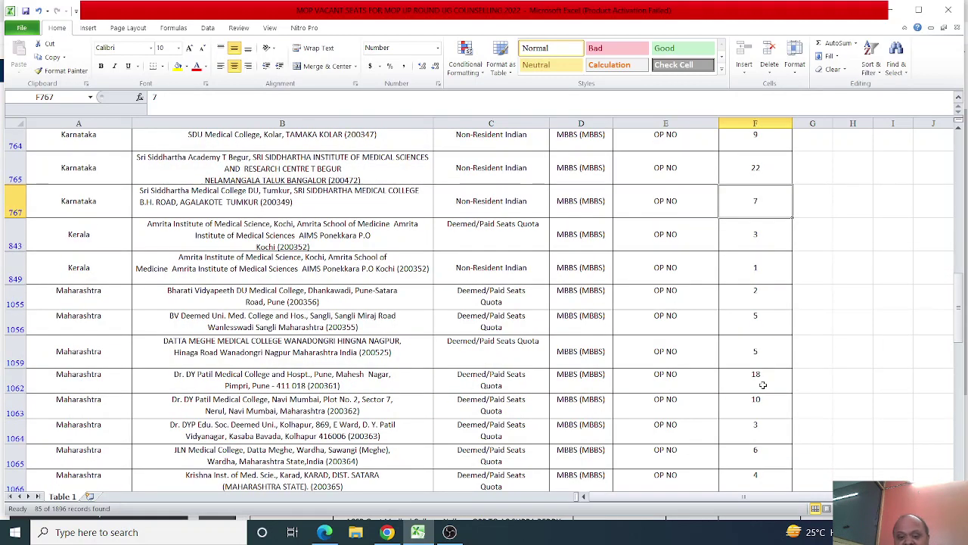
{"action": "left_click", "coordinate": [763, 385]}
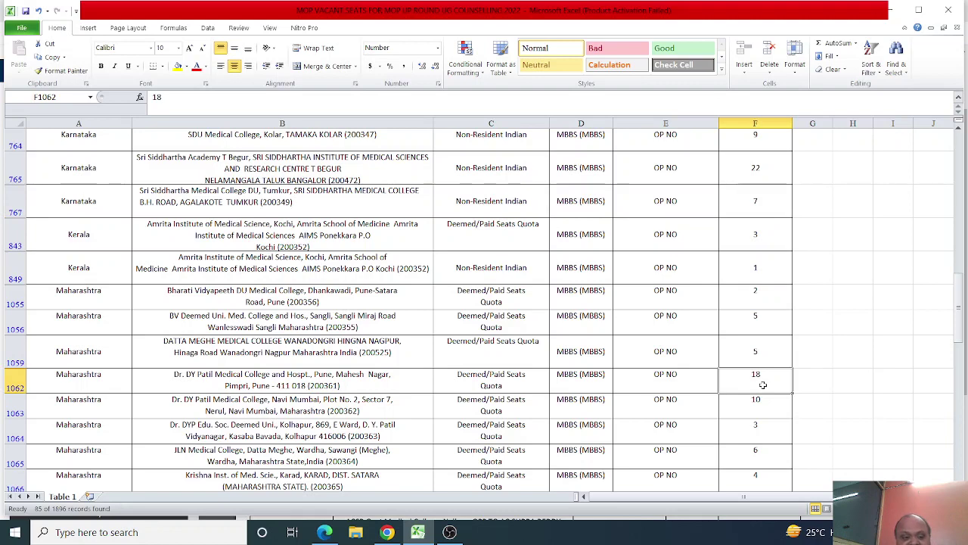
- Examine the TotalSeats values of the Maharashtra colleges, including JLN Wardha's deemed seats and the Non-Resident Indian seats at Datta Meghe Nagpur and DYP Kolhapur
{"action": "scroll", "coordinate": [740, 372], "scroll_direction": "down", "scroll_amount": 1}
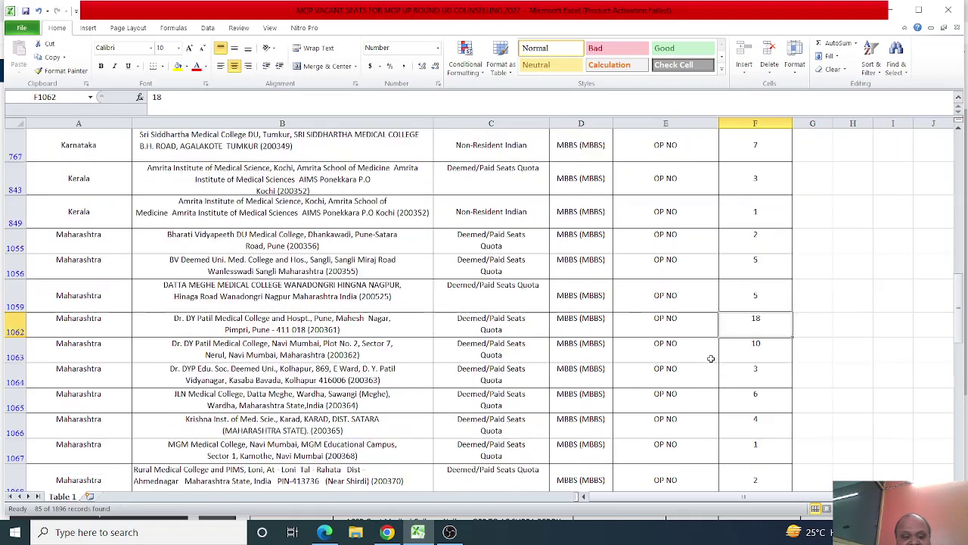
{"action": "left_click", "coordinate": [735, 401]}
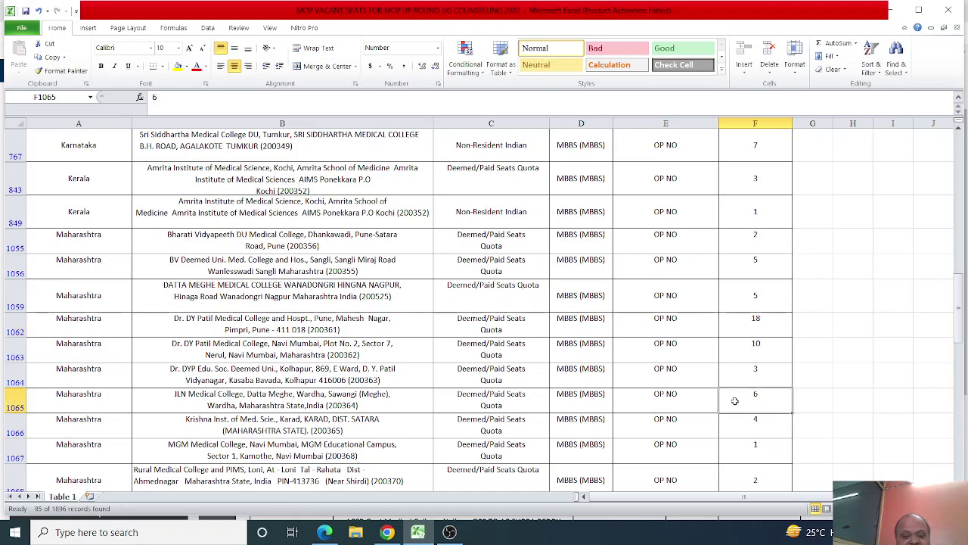
{"action": "scroll", "coordinate": [735, 401], "scroll_direction": "down", "scroll_amount": 1}
{"action": "scroll", "coordinate": [734, 401], "scroll_direction": "down", "scroll_amount": 2}
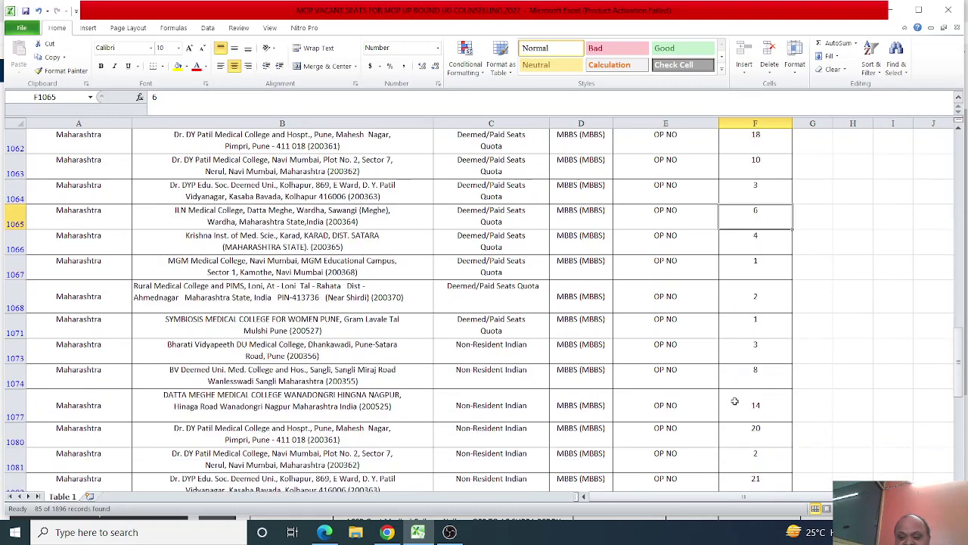
{"action": "left_click", "coordinate": [744, 406]}
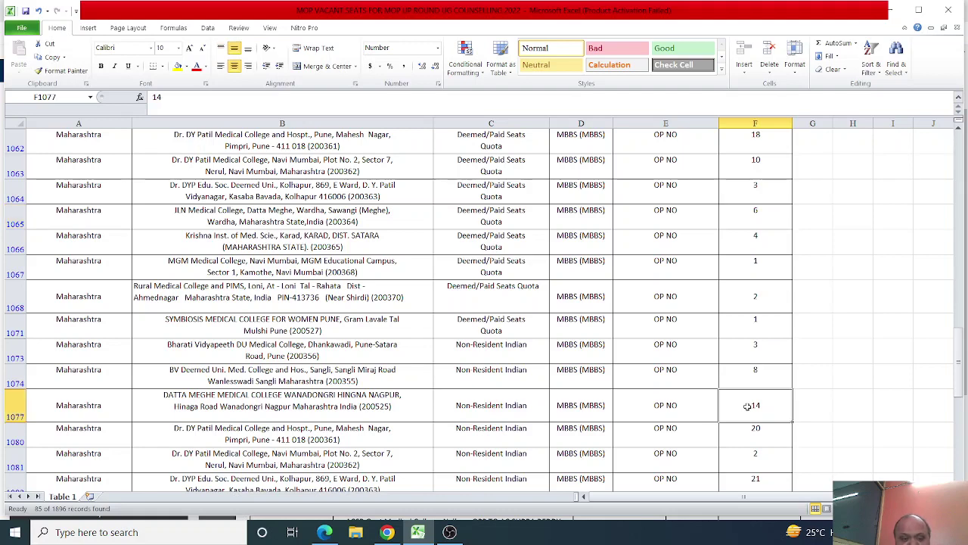
{"action": "scroll", "coordinate": [745, 406], "scroll_direction": "down", "scroll_amount": 1}
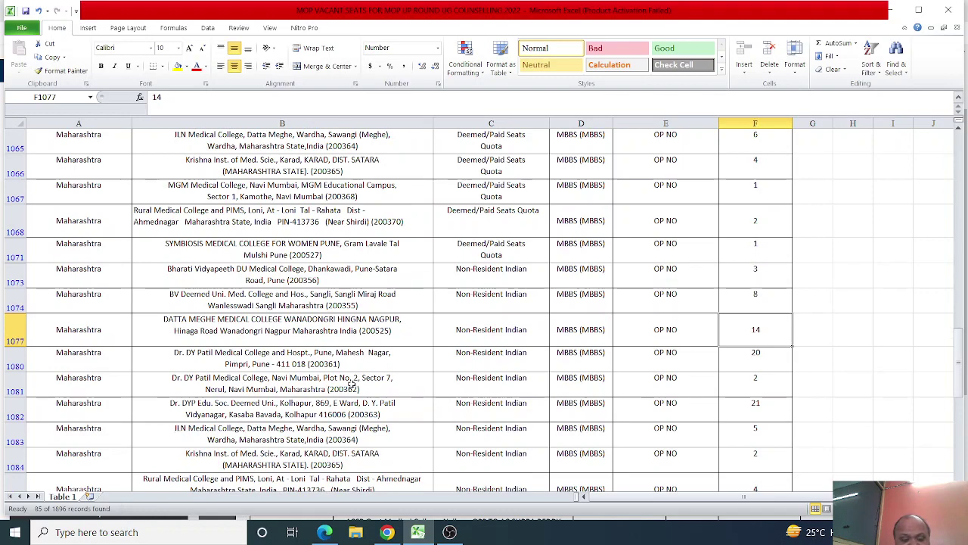
{"action": "left_click", "coordinate": [755, 415]}
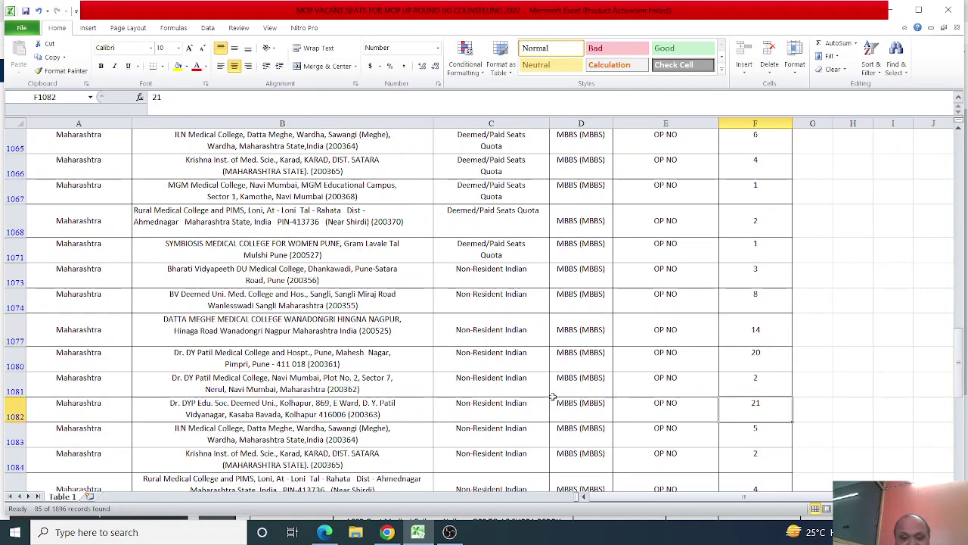
{"action": "scroll", "coordinate": [553, 396], "scroll_direction": "down", "scroll_amount": 1}
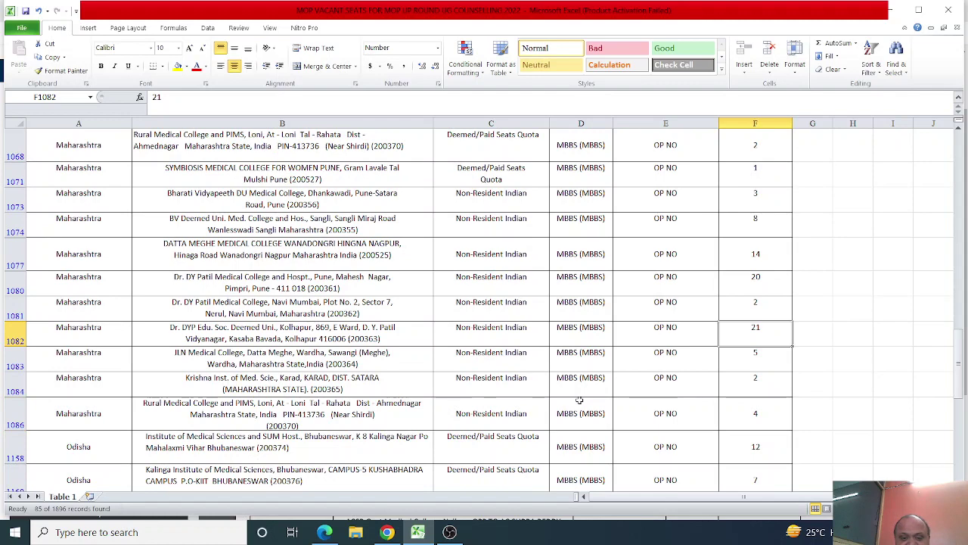
- Examine the Odisha and Puducherry vacant seats, including Aarupadai Veedu's deemed seats and Mahatma Gandhi Medical College's Non-Resident Indian seats
{"action": "scroll", "coordinate": [579, 399], "scroll_direction": "down", "scroll_amount": 2}
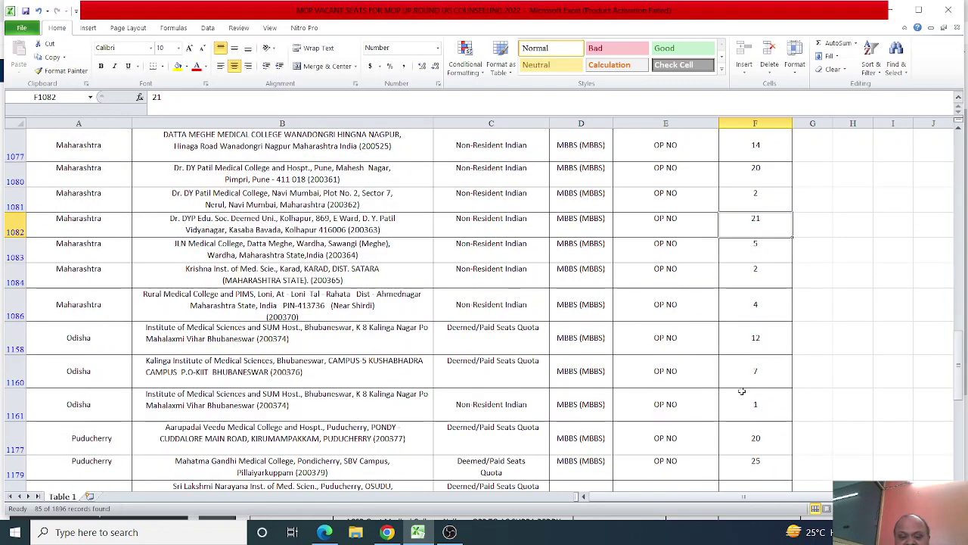
{"action": "scroll", "coordinate": [741, 396], "scroll_direction": "down", "scroll_amount": 1}
{"action": "left_click", "coordinate": [768, 404]}
{"action": "scroll", "coordinate": [768, 405], "scroll_direction": "down", "scroll_amount": 2}
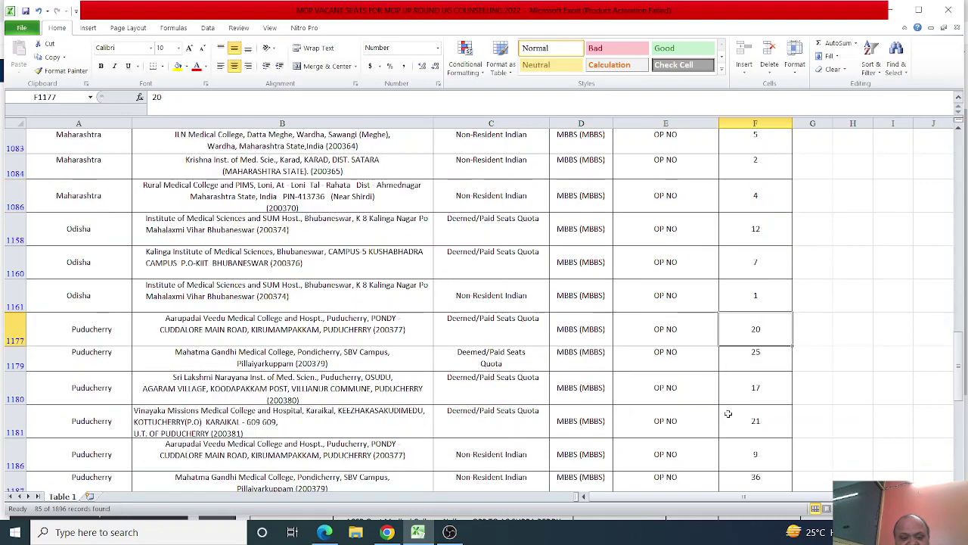
{"action": "scroll", "coordinate": [778, 411], "scroll_direction": "down", "scroll_amount": 1}
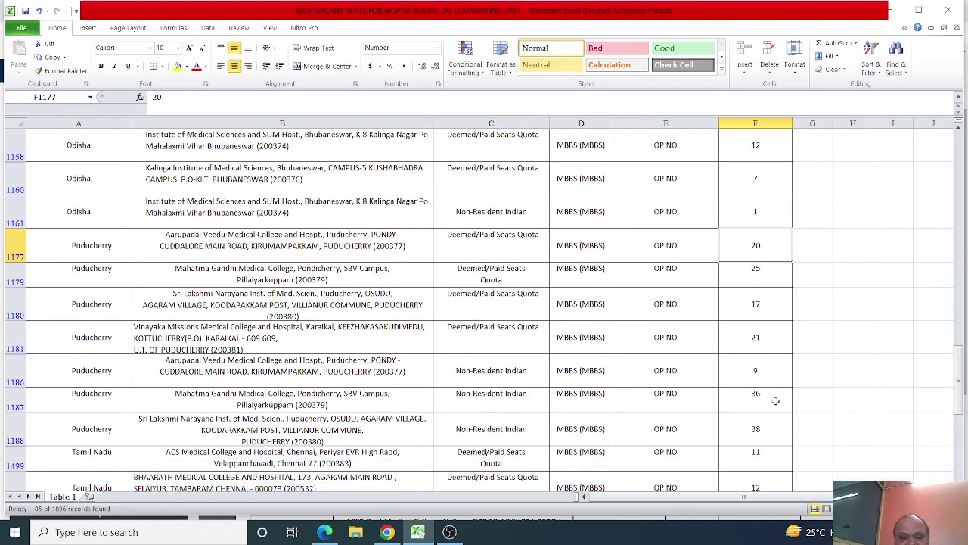
{"action": "left_click", "coordinate": [772, 396]}
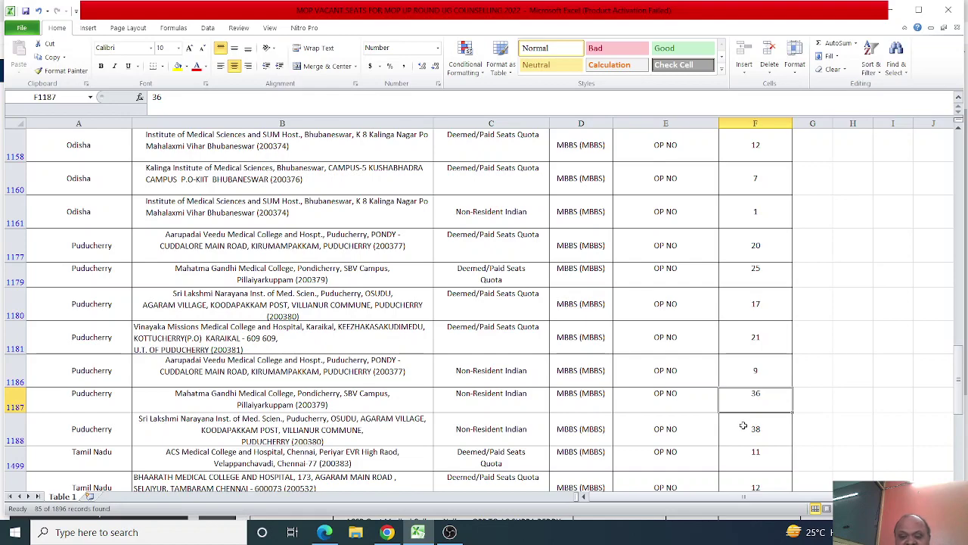
{"action": "left_click_drag", "start_coordinate": [746, 421], "coordinate": [756, 396]}
{"action": "left_click", "coordinate": [758, 398]}
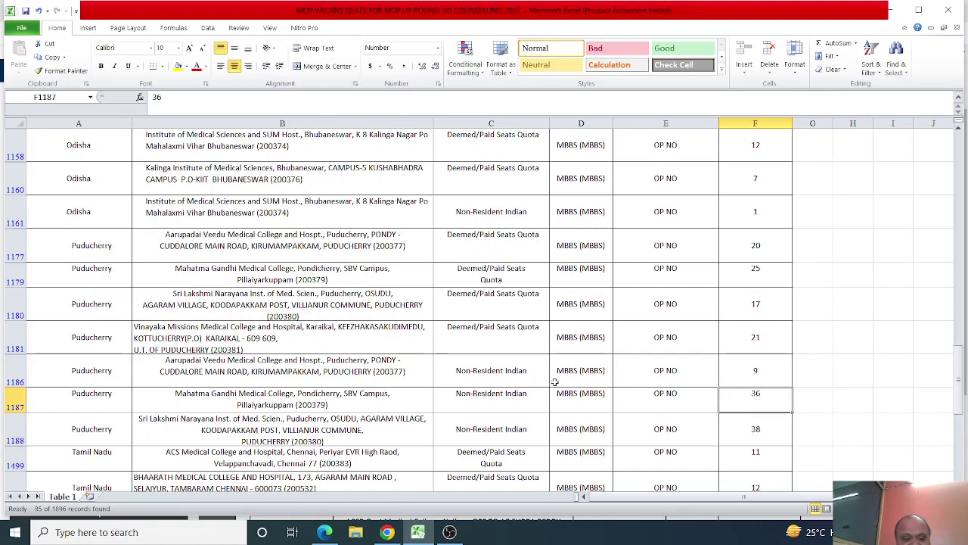
- Review the Tamil Nadu colleges and select both TotalSeats values of Santosh Medical College, Ghaziabad
{"action": "scroll", "coordinate": [550, 383], "scroll_direction": "down", "scroll_amount": 5}
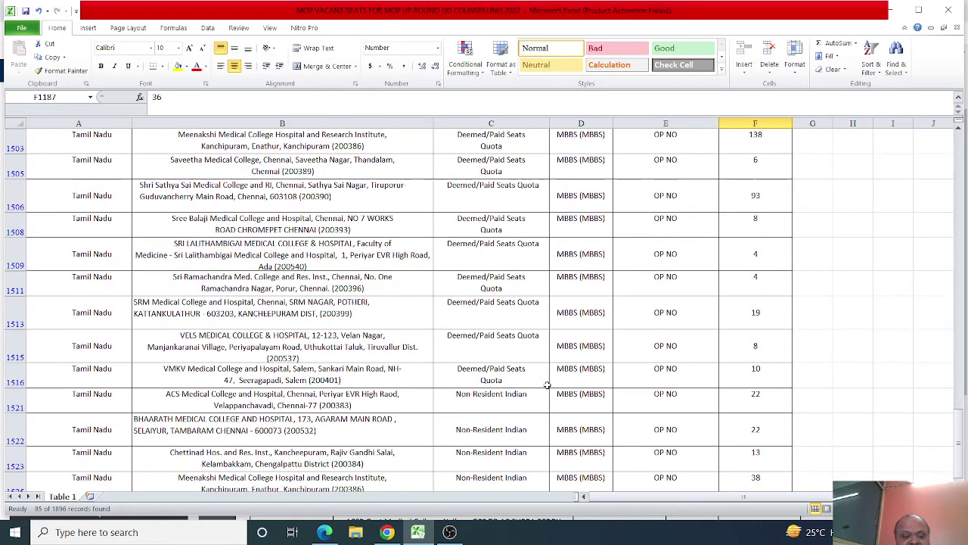
{"action": "scroll", "coordinate": [547, 384], "scroll_direction": "down", "scroll_amount": 5}
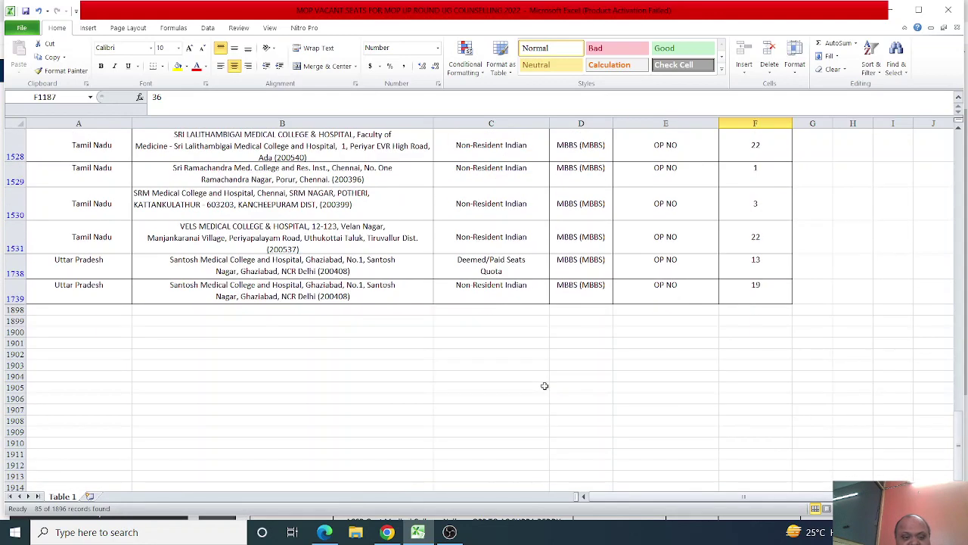
{"action": "left_click_drag", "start_coordinate": [737, 300], "coordinate": [760, 262]}
{"action": "left_click", "coordinate": [730, 365]}
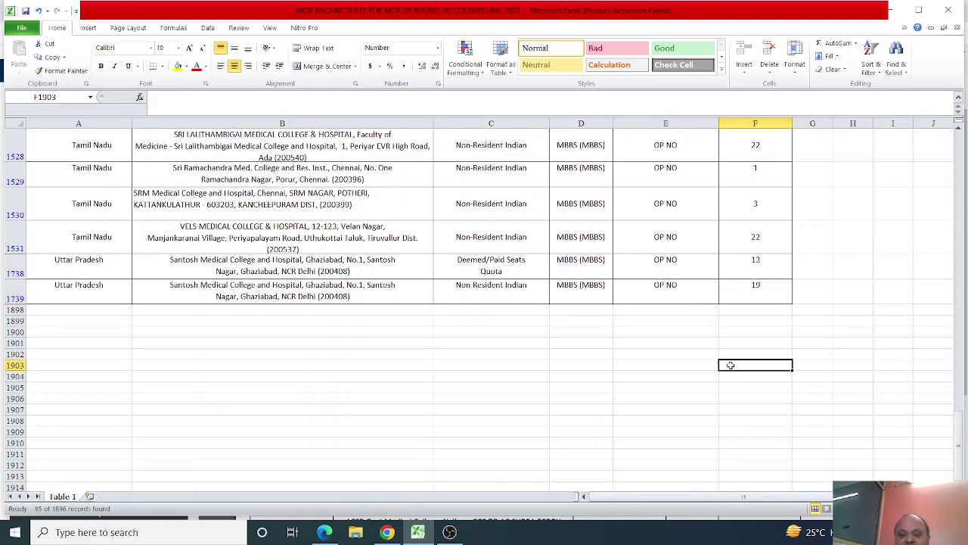
{"action": "left_click_drag", "start_coordinate": [746, 301], "coordinate": [754, 261]}
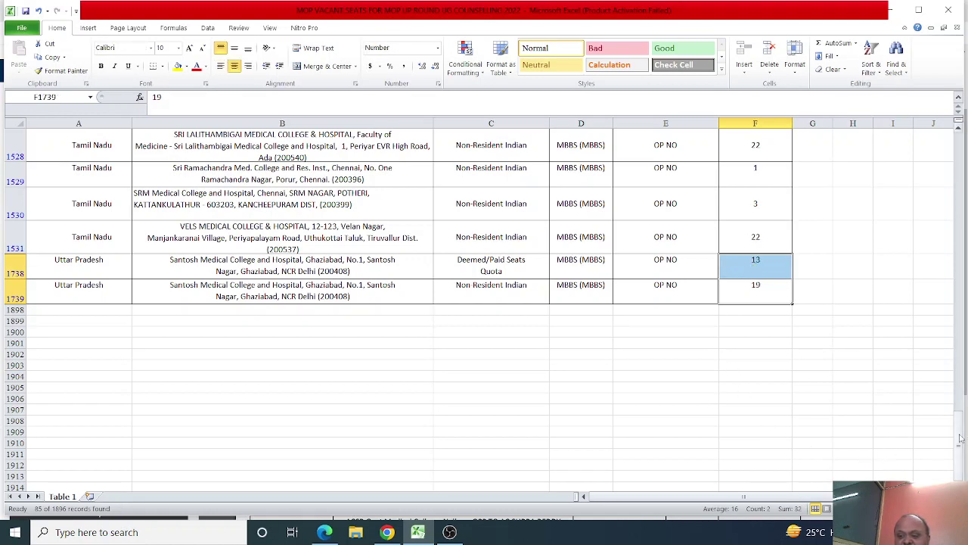
{"action": "left_click_drag", "start_coordinate": [961, 439], "coordinate": [959, 357]}
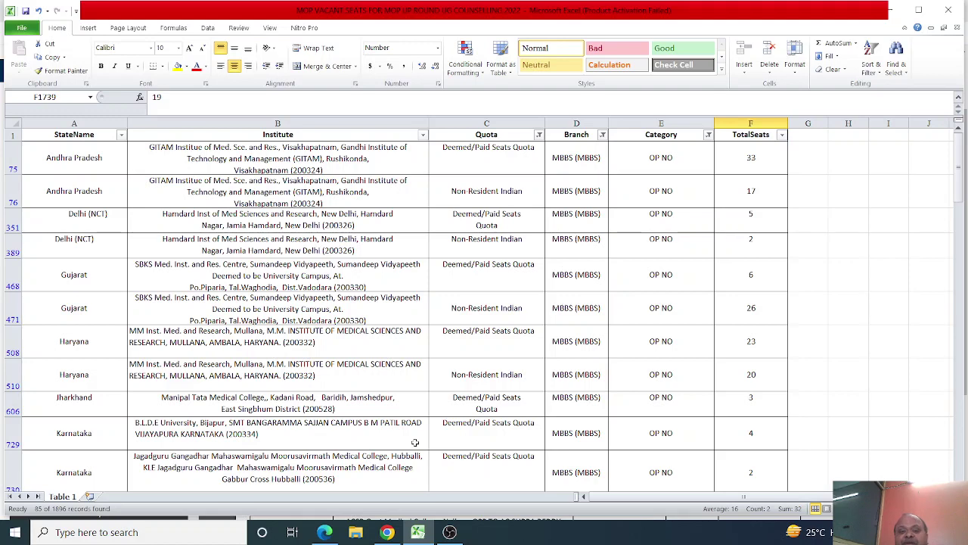
{"action": "left_click", "coordinate": [449, 533]}
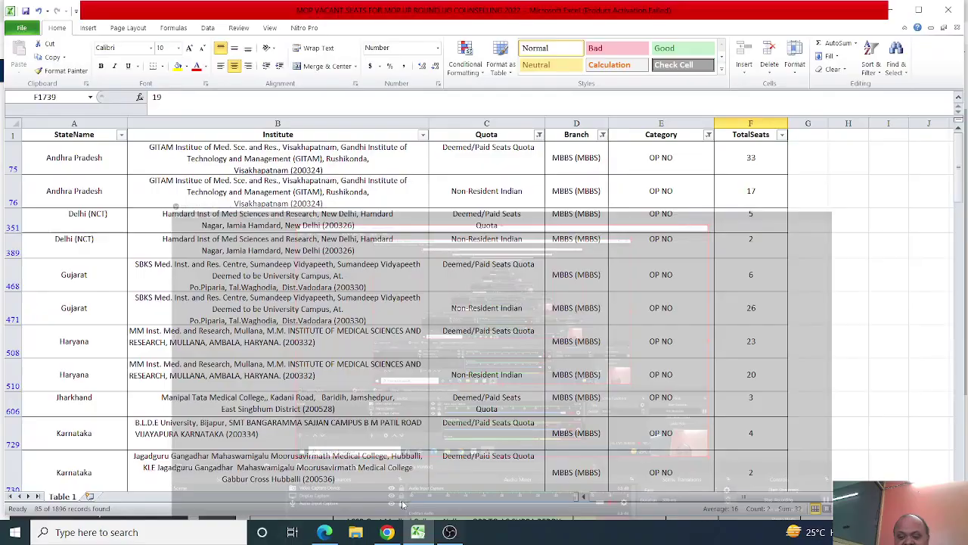
{"action": "left_click", "coordinate": [452, 534]}
{"action": "left_click", "coordinate": [446, 333]}
- Look through the deemed and Non-Resident Indian list from Karnataka to Tamil Nadu again and check the sum of the TotalSeats column
{"action": "scroll", "coordinate": [446, 333], "scroll_direction": "down", "scroll_amount": 5}
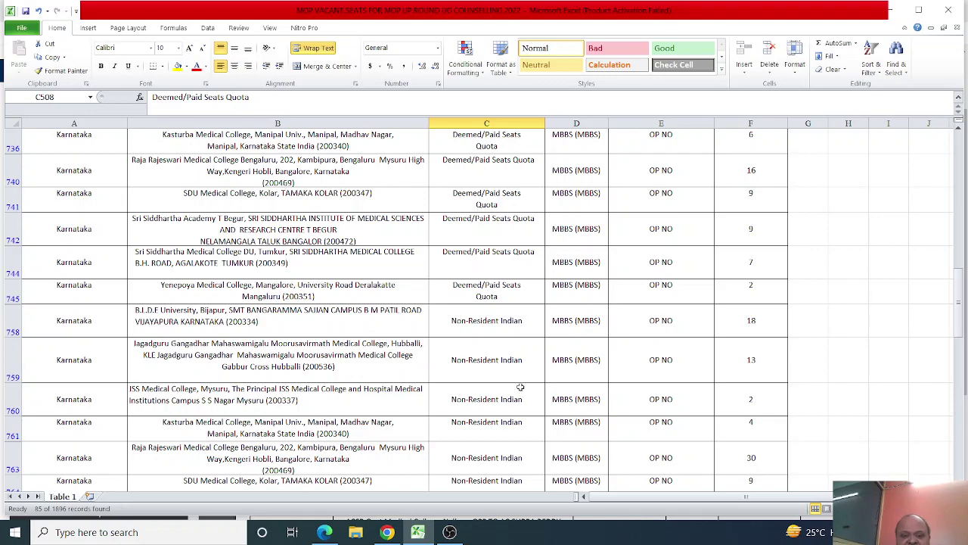
{"action": "scroll", "coordinate": [520, 388], "scroll_direction": "down", "scroll_amount": 2}
{"action": "scroll", "coordinate": [521, 388], "scroll_direction": "down", "scroll_amount": 8}
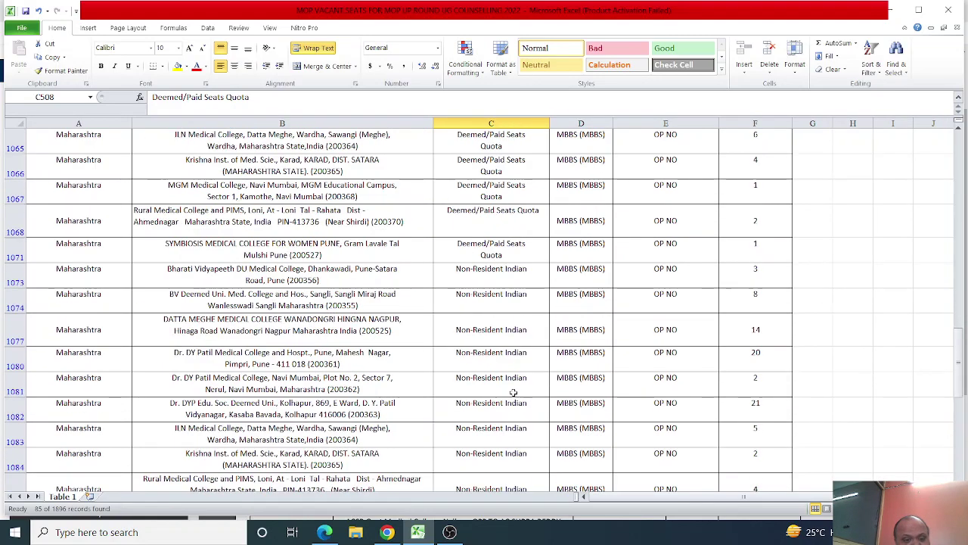
{"action": "scroll", "coordinate": [507, 392], "scroll_direction": "down", "scroll_amount": 10}
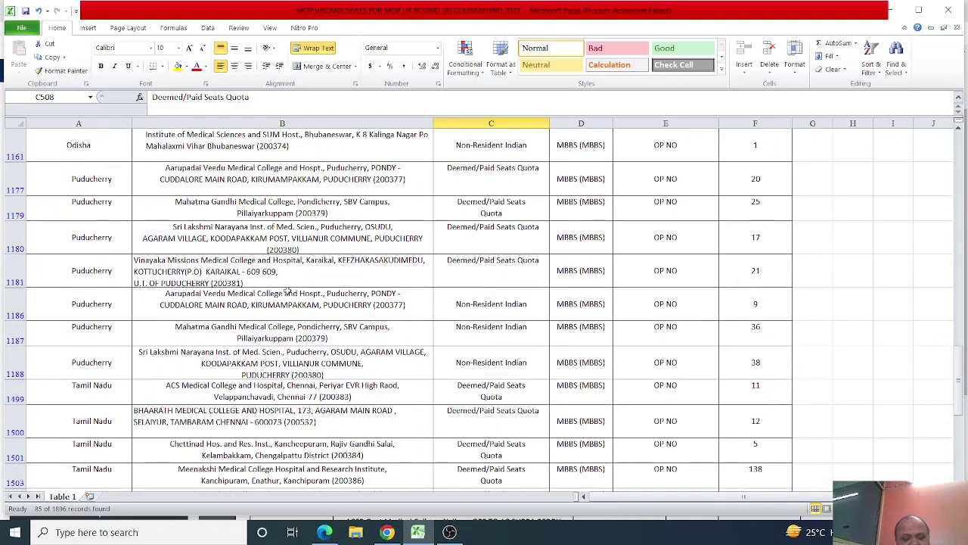
{"action": "scroll", "coordinate": [363, 380], "scroll_direction": "down", "scroll_amount": 6}
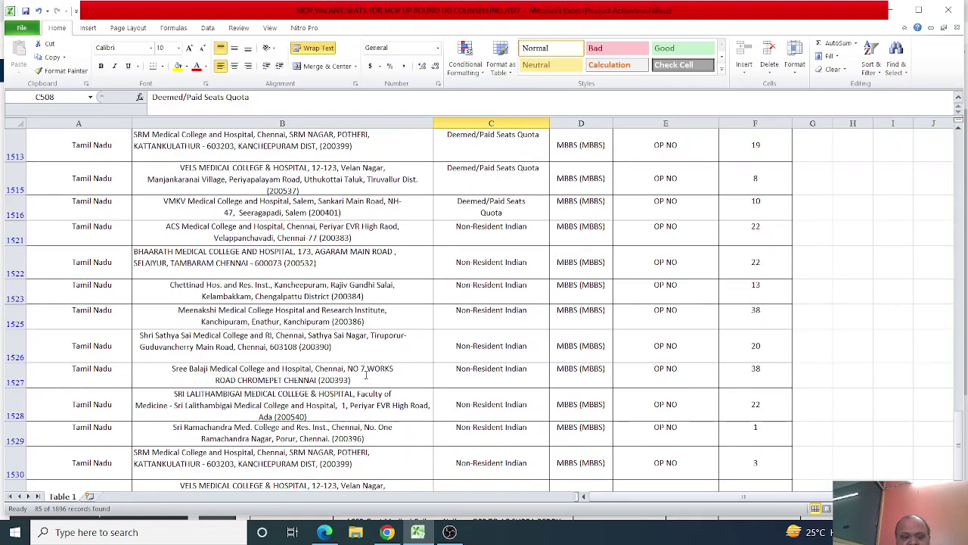
{"action": "scroll", "coordinate": [351, 390], "scroll_direction": "up", "scroll_amount": 4}
{"action": "scroll", "coordinate": [351, 390], "scroll_direction": "up", "scroll_amount": 15}
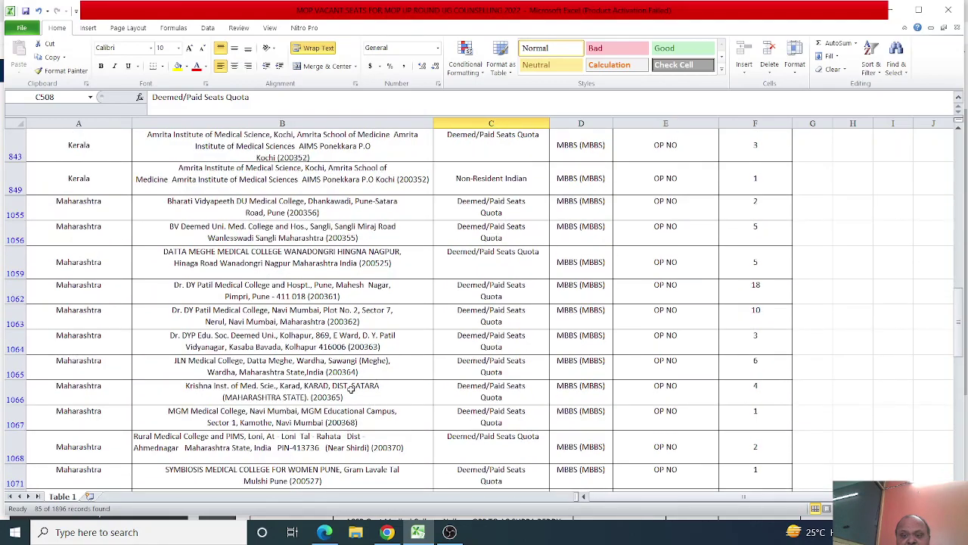
{"action": "left_click_drag", "start_coordinate": [958, 172], "coordinate": [958, 161]}
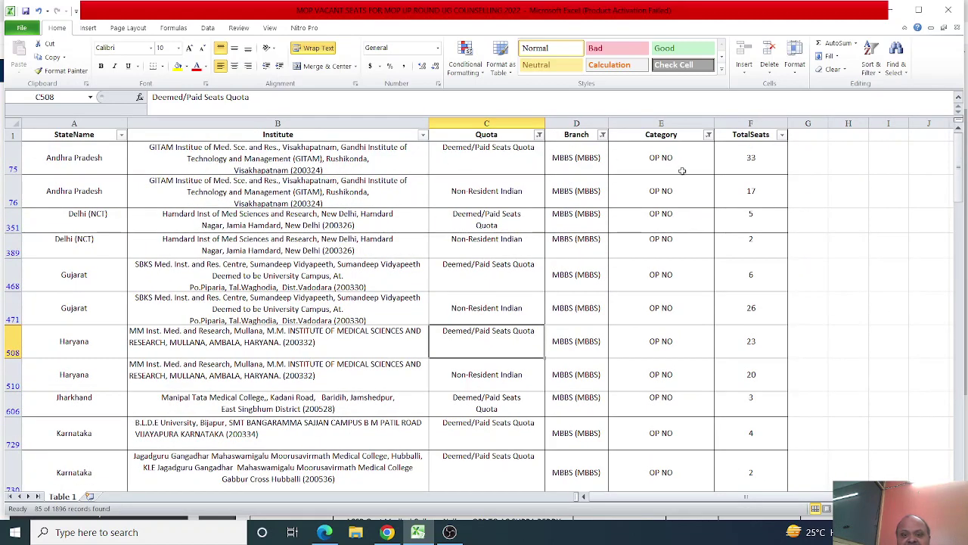
{"action": "left_click", "coordinate": [764, 121]}
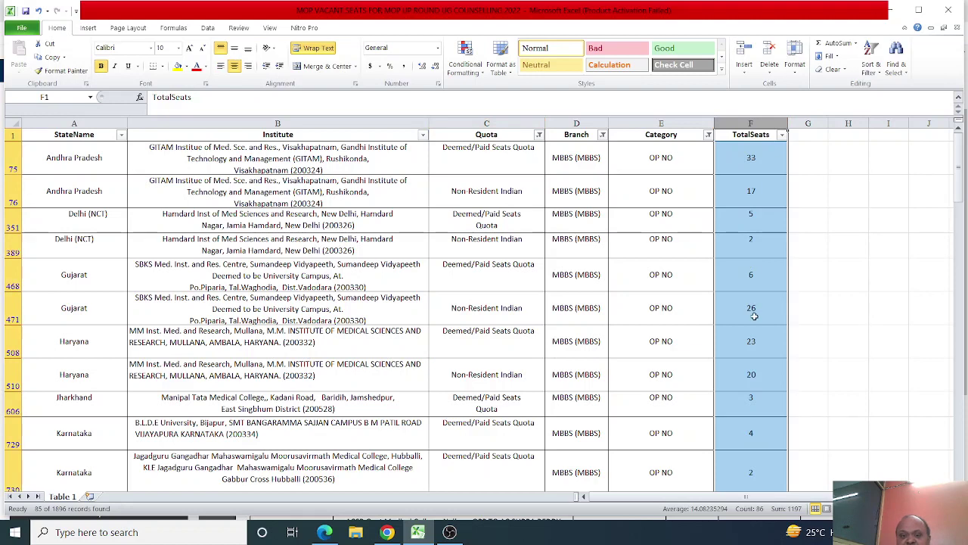
- Exclude Non-Resident Indian from the Quota filter and check the sum of the TotalSeats column for the deemed seats
{"action": "left_click", "coordinate": [538, 135]}
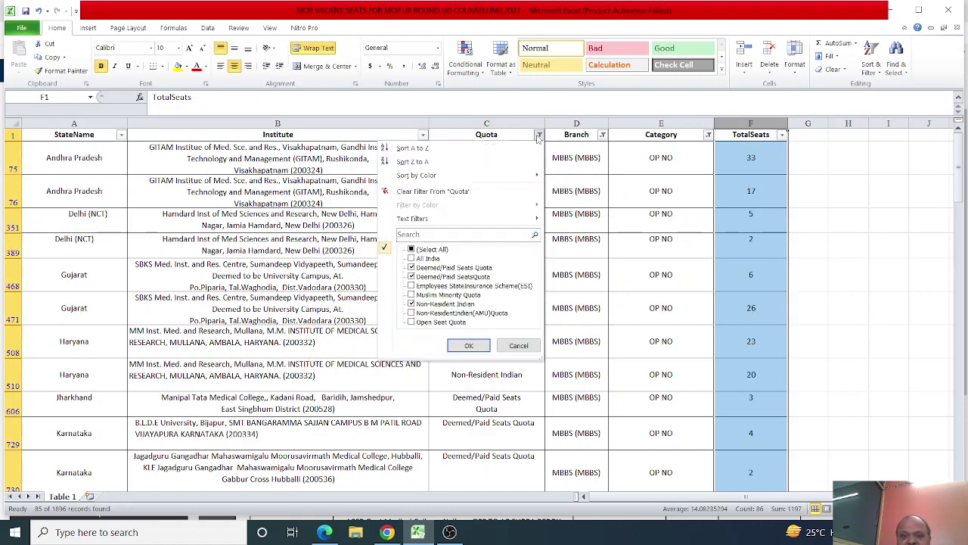
{"action": "left_click", "coordinate": [411, 304]}
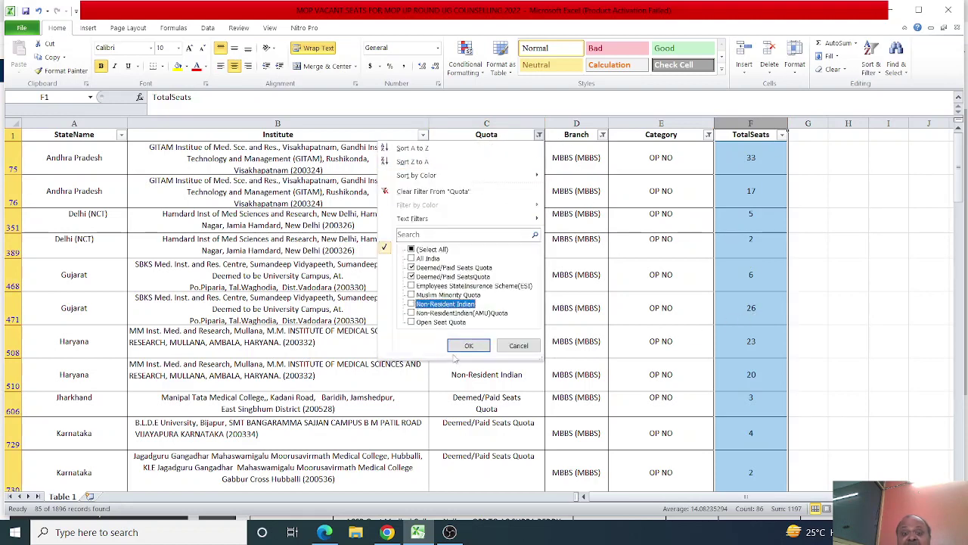
{"action": "left_click", "coordinate": [469, 345]}
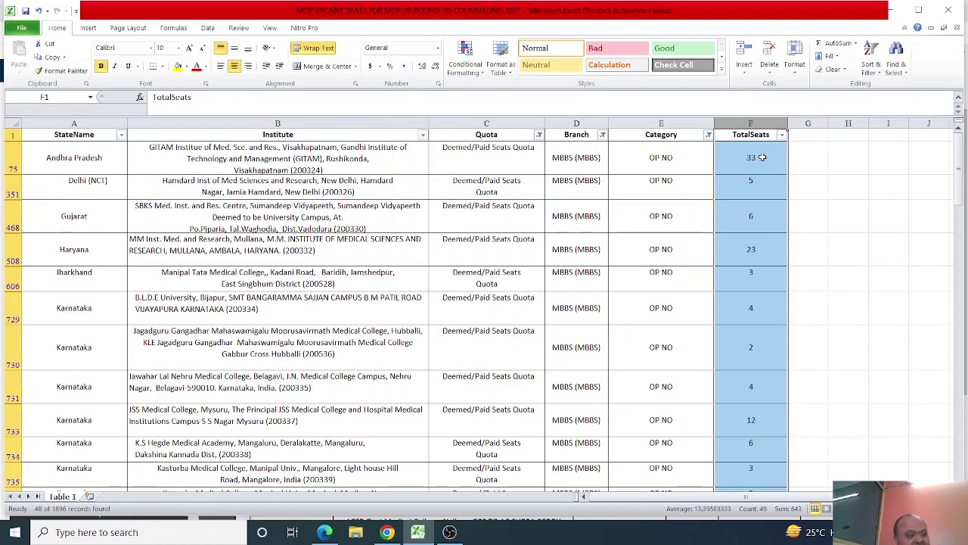
{"action": "left_click", "coordinate": [763, 123]}
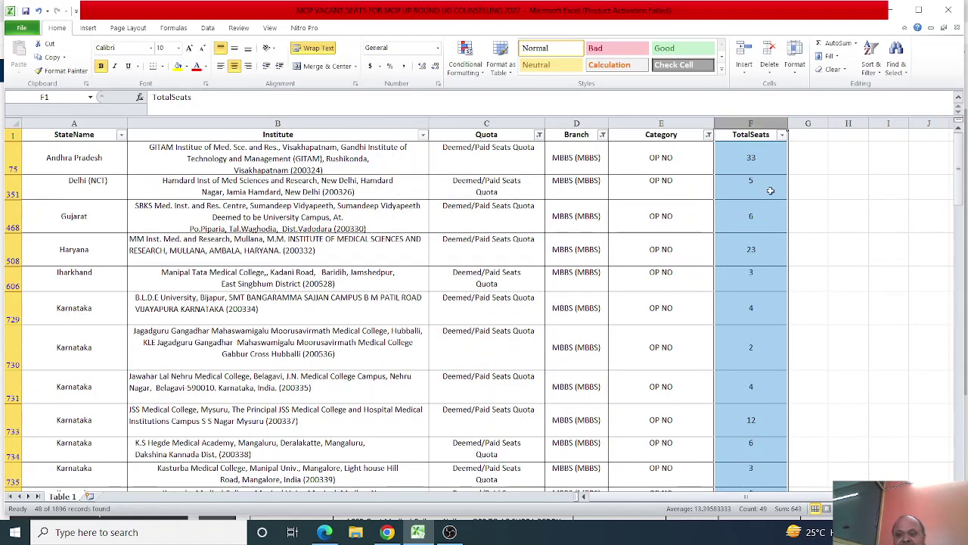
- Sort the filtered deemed seats by TotalSeats from largest to smallest
{"action": "left_click", "coordinate": [771, 189]}
{"action": "left_click", "coordinate": [782, 135]}
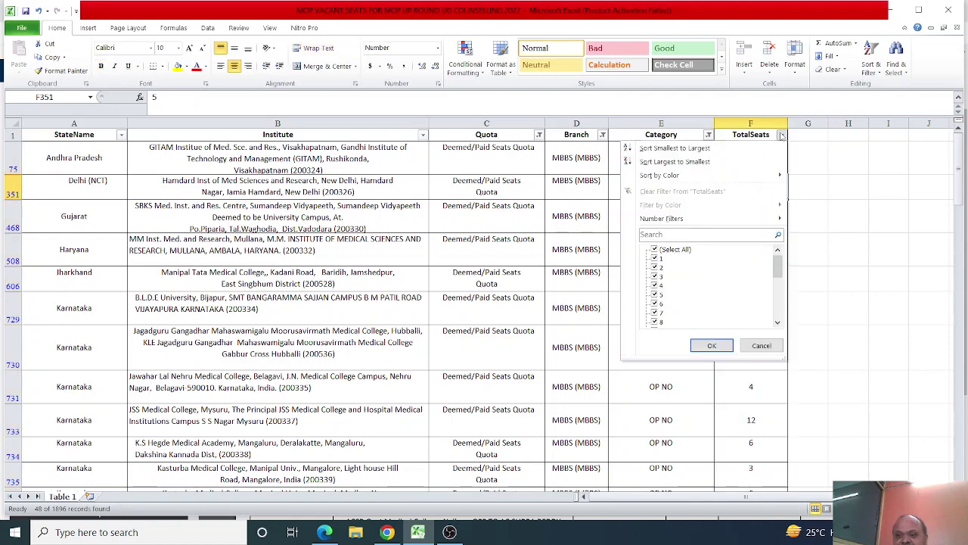
{"action": "left_click", "coordinate": [678, 163]}
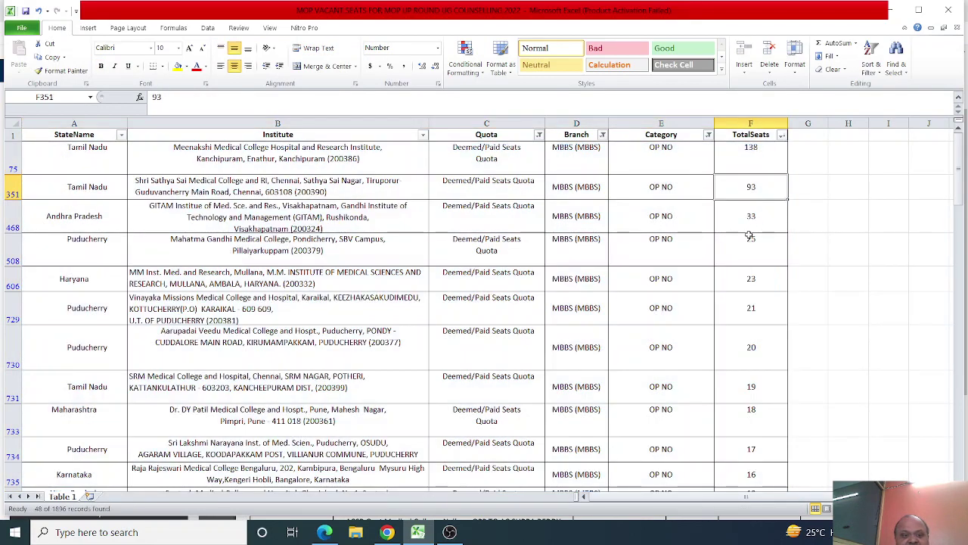
- Examine the colleges with the most deemed vacancies, from Meenakshi Kanchipuram down to Dr. DY Patil Medical College, Pune
{"action": "left_click", "coordinate": [769, 152]}
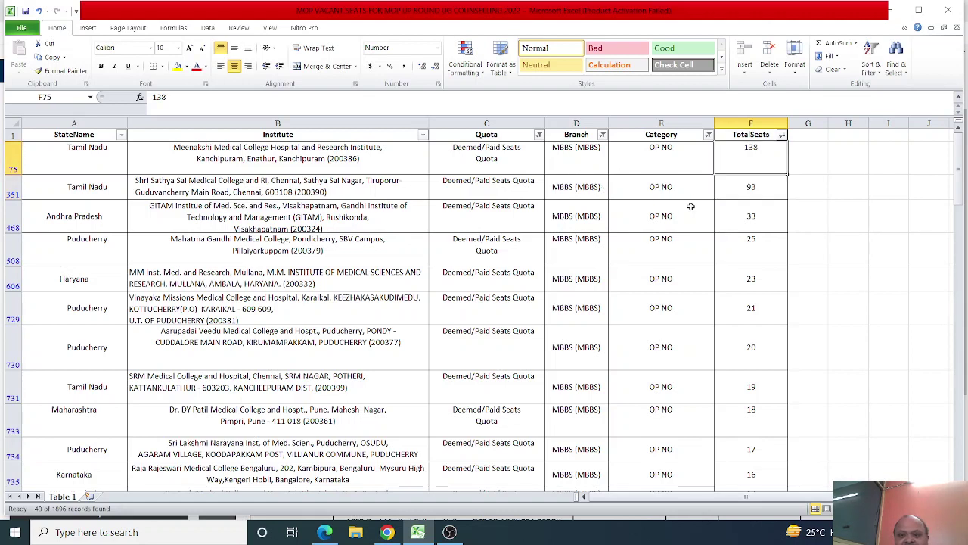
{"action": "left_click", "coordinate": [737, 191]}
{"action": "left_click", "coordinate": [748, 215]}
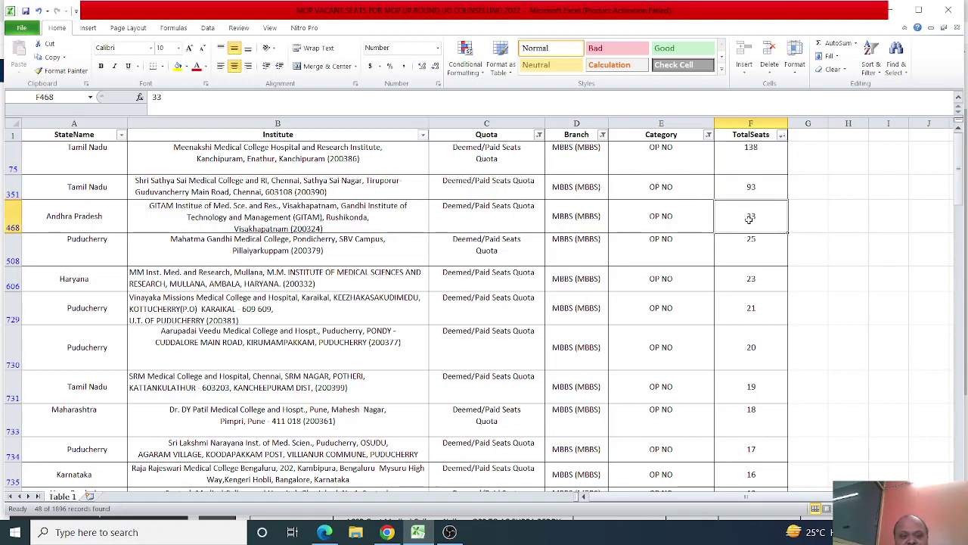
{"action": "left_click", "coordinate": [751, 277]}
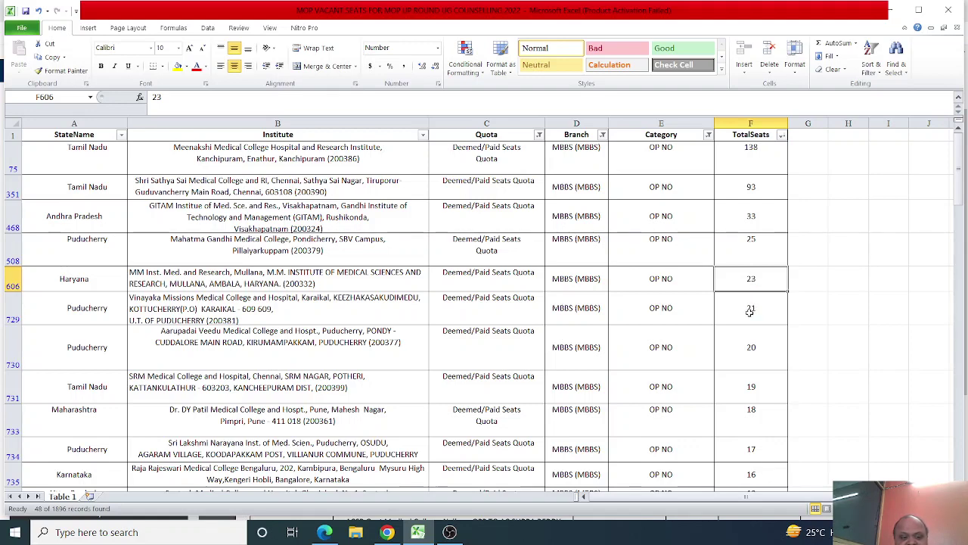
{"action": "scroll", "coordinate": [749, 313], "scroll_direction": "down", "scroll_amount": 1}
{"action": "left_click", "coordinate": [327, 409]}
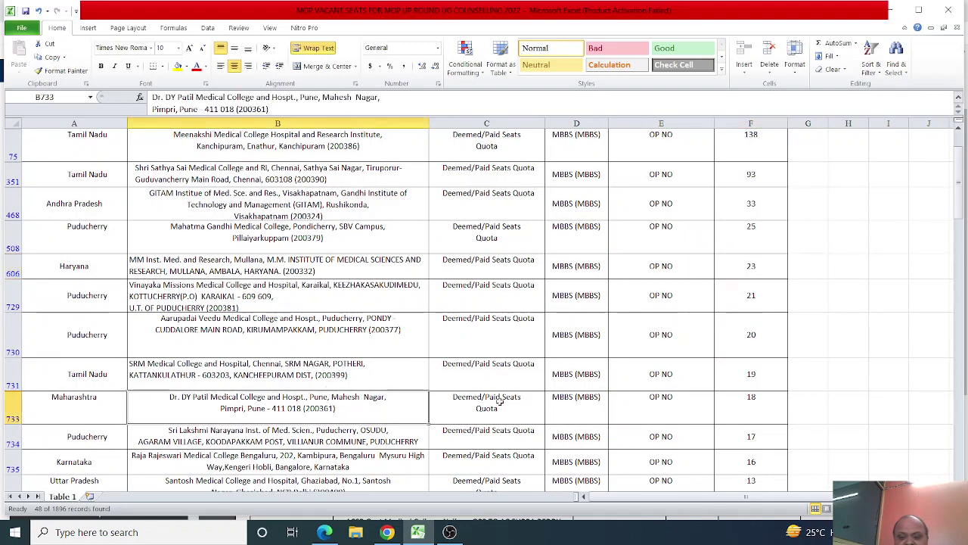
- Look through the deemed colleges sorted by TotalSeats, from Dr. DY Patil Medical College, Pune down to Symbiosis Medical College for Women, Pune
{"action": "left_click", "coordinate": [747, 411]}
{"action": "scroll", "coordinate": [749, 201], "scroll_direction": "up", "scroll_amount": 1}
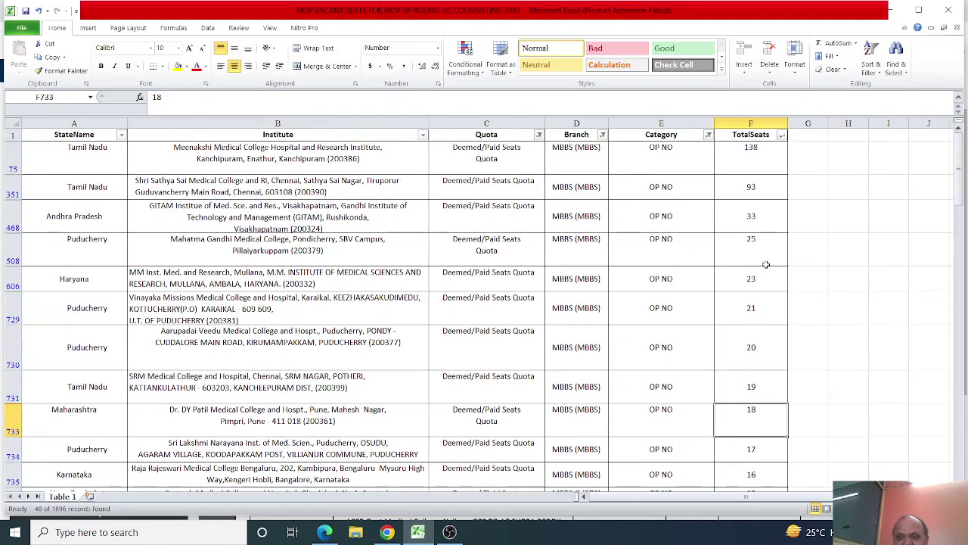
{"action": "scroll", "coordinate": [760, 326], "scroll_direction": "down", "scroll_amount": 3}
{"action": "scroll", "coordinate": [760, 325], "scroll_direction": "down", "scroll_amount": 15}
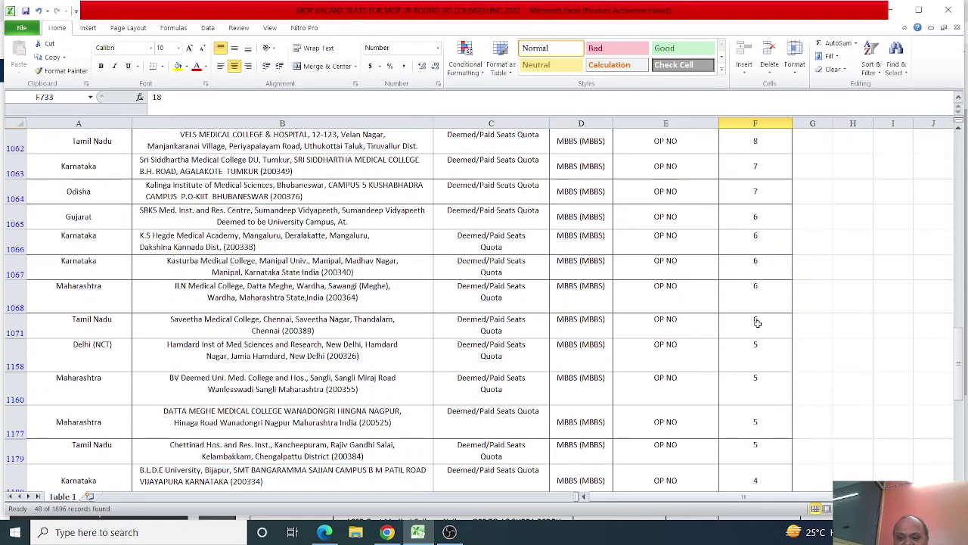
{"action": "scroll", "coordinate": [757, 324], "scroll_direction": "down", "scroll_amount": 3}
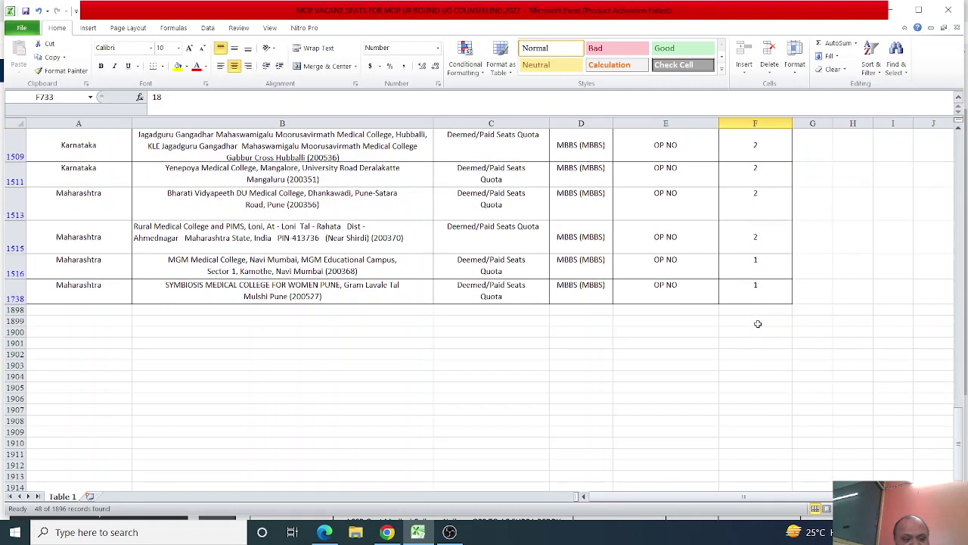
{"action": "scroll", "coordinate": [757, 324], "scroll_direction": "up", "scroll_amount": 2}
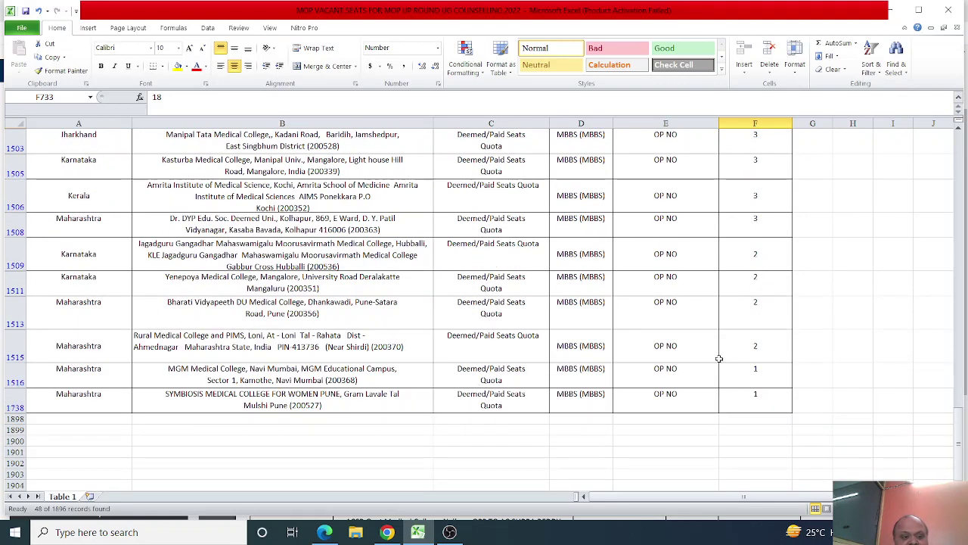
{"action": "scroll", "coordinate": [719, 358], "scroll_direction": "up", "scroll_amount": 1}
{"action": "scroll", "coordinate": [718, 358], "scroll_direction": "up", "scroll_amount": 12}
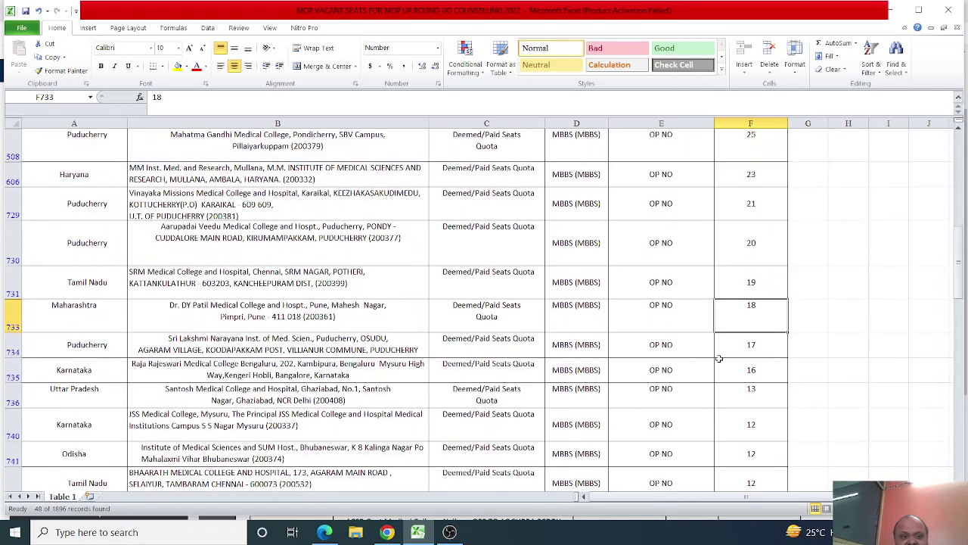
- Add Non-Resident Indian to the Quota filter alongside the two deemed/paid seat quotas
{"action": "left_click", "coordinate": [603, 135]}
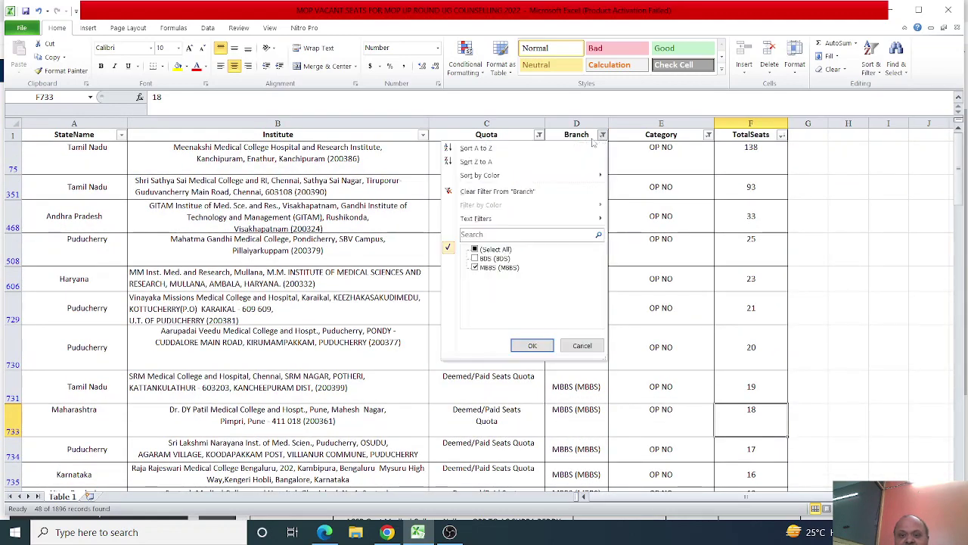
{"action": "left_click", "coordinate": [539, 135]}
{"action": "left_click", "coordinate": [540, 136]}
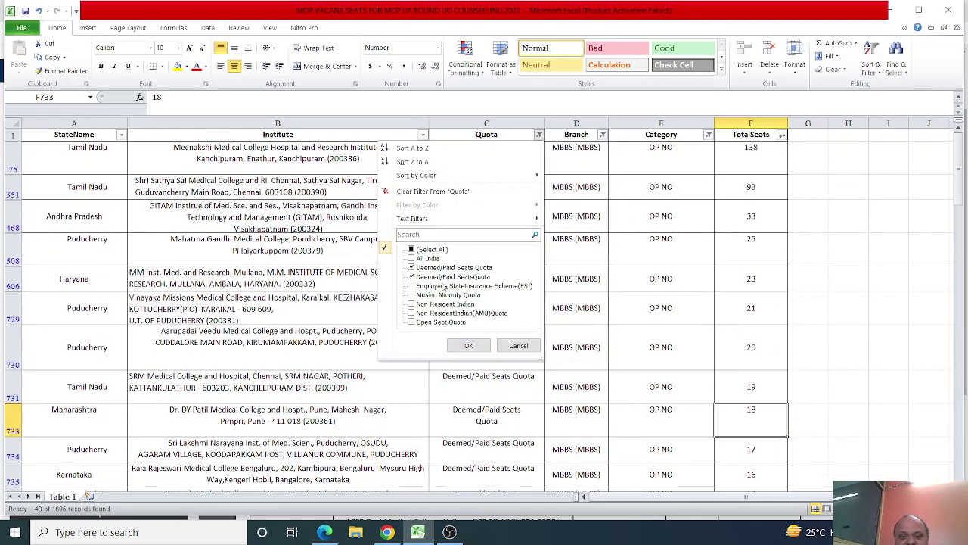
{"action": "left_click", "coordinate": [411, 303]}
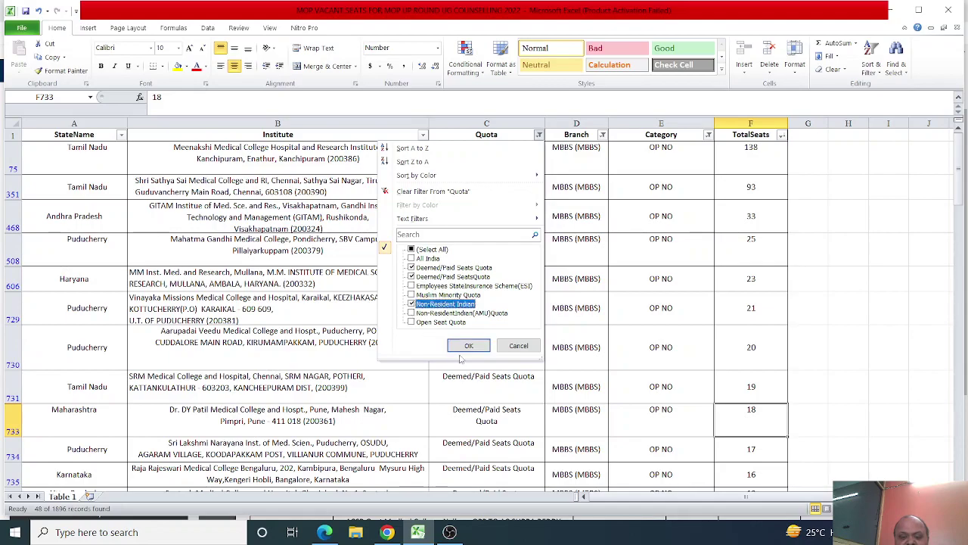
{"action": "left_click", "coordinate": [468, 345]}
- Examine the Non-Resident Indian seats among the deemed colleges, including the TotalSeats of Kasturba Medical College, Manipal
{"action": "scroll", "coordinate": [348, 318], "scroll_direction": "down", "scroll_amount": 5}
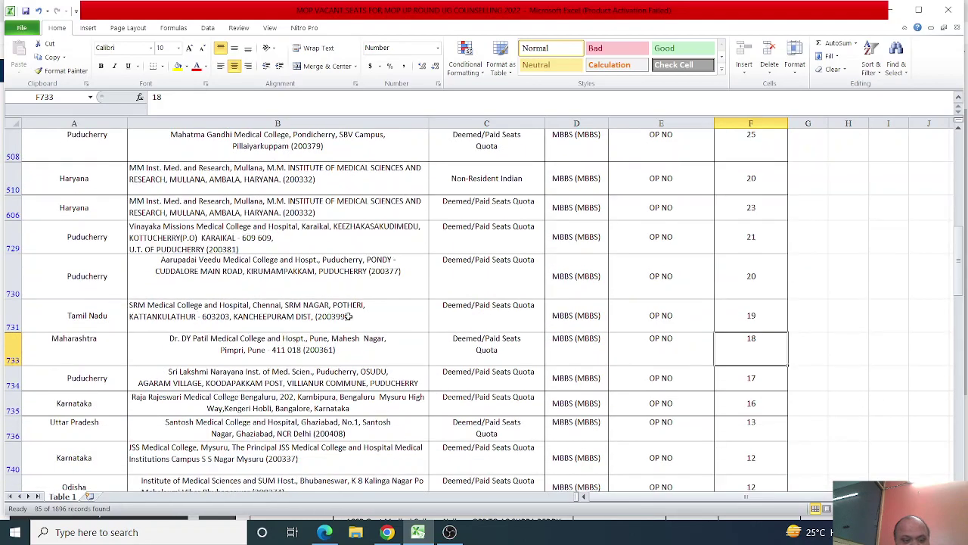
{"action": "scroll", "coordinate": [348, 317], "scroll_direction": "down", "scroll_amount": 1}
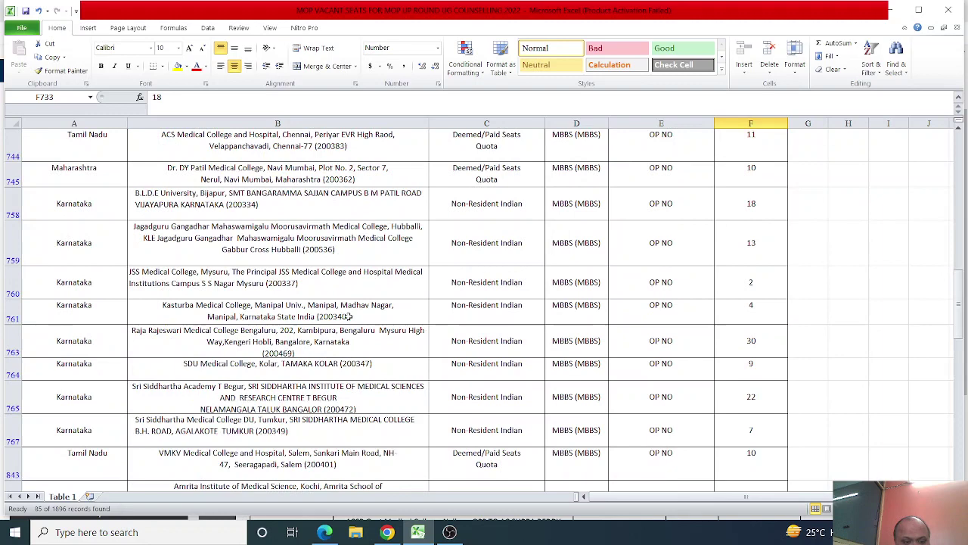
{"action": "left_click", "coordinate": [286, 310]}
{"action": "left_click", "coordinate": [742, 311]}
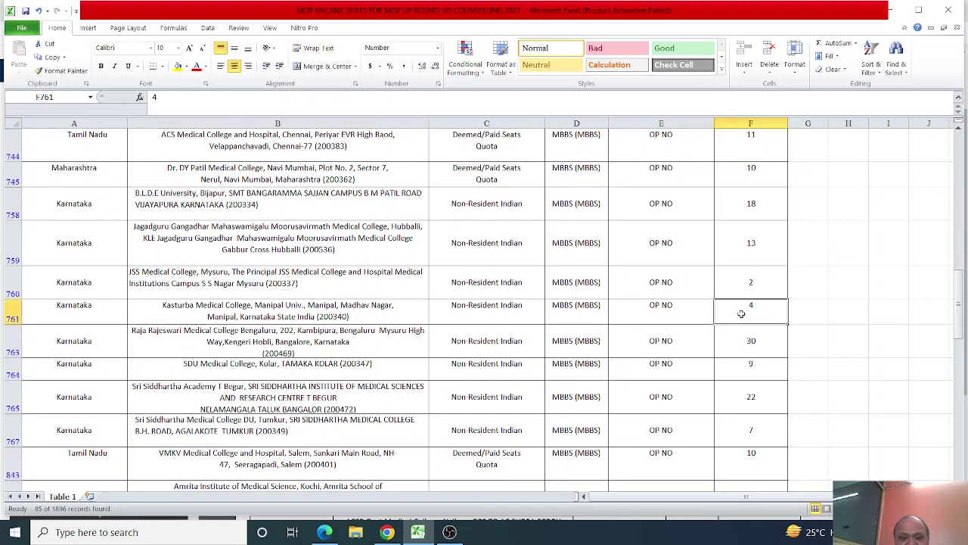
{"action": "left_click", "coordinate": [361, 309]}
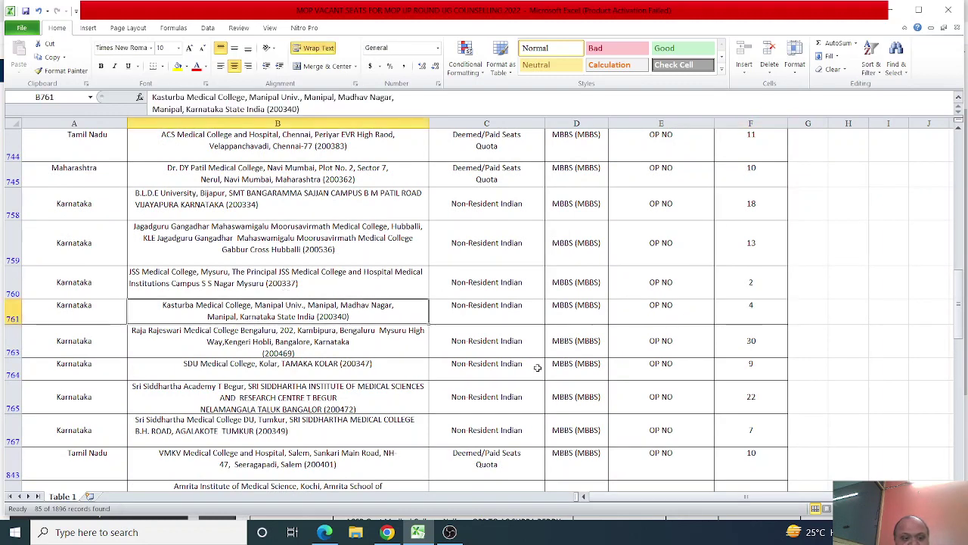
{"action": "scroll", "coordinate": [520, 359], "scroll_direction": "down", "scroll_amount": 2}
{"action": "scroll", "coordinate": [517, 360], "scroll_direction": "up", "scroll_amount": 10}
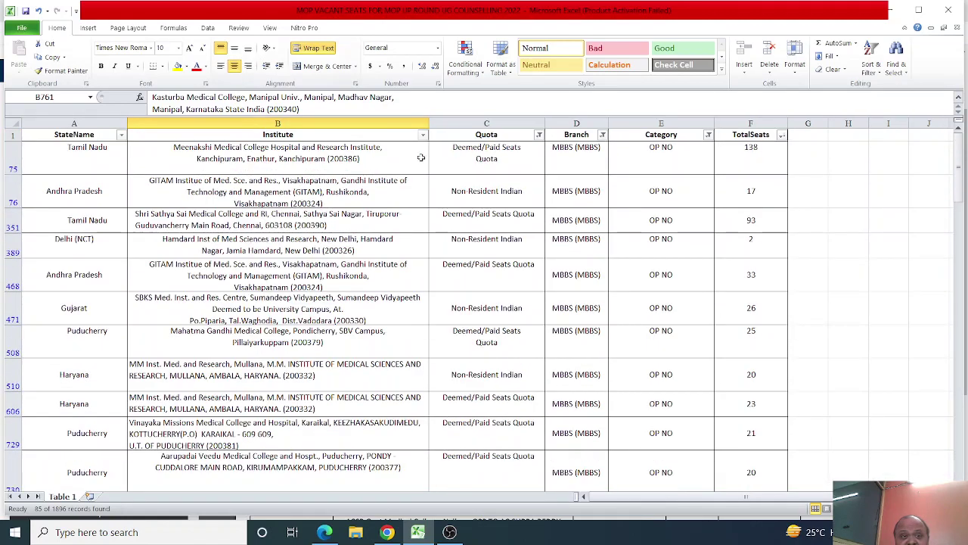
- Filter the Quota column to All India and Open Seat Quota only and check the sum of the TotalSeats column
{"action": "left_click", "coordinate": [538, 134]}
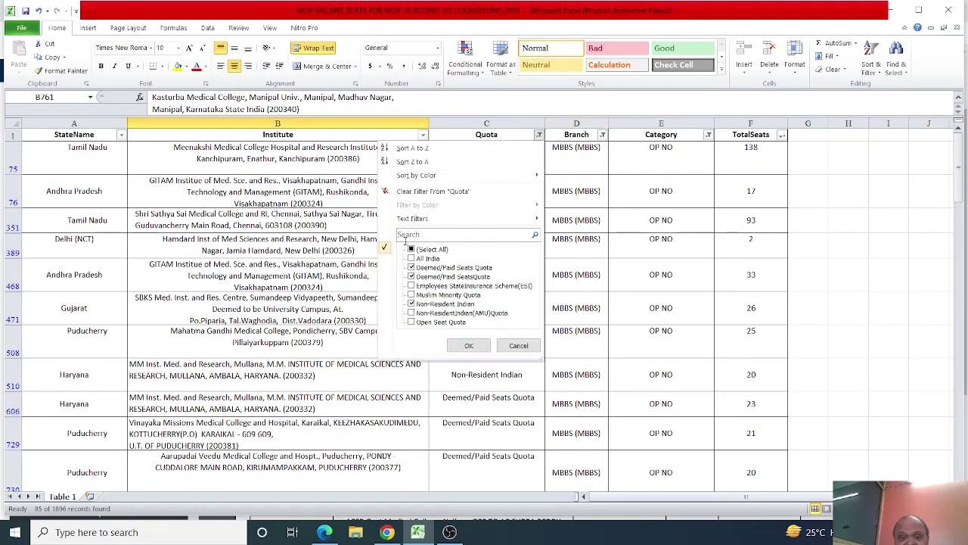
{"action": "left_click", "coordinate": [412, 258]}
{"action": "left_click", "coordinate": [411, 267]}
{"action": "left_click", "coordinate": [412, 277]}
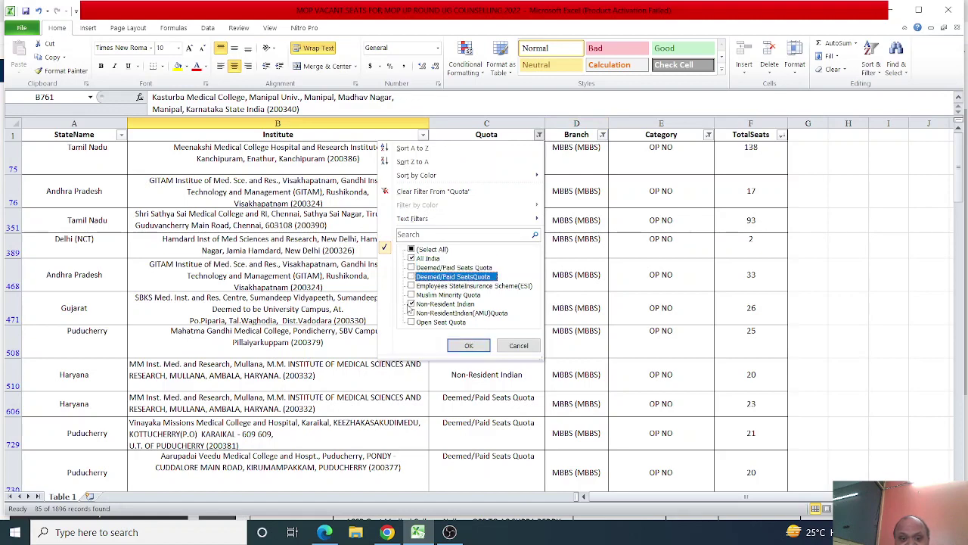
{"action": "left_click", "coordinate": [411, 303]}
{"action": "left_click", "coordinate": [412, 303]}
{"action": "left_click", "coordinate": [411, 321]}
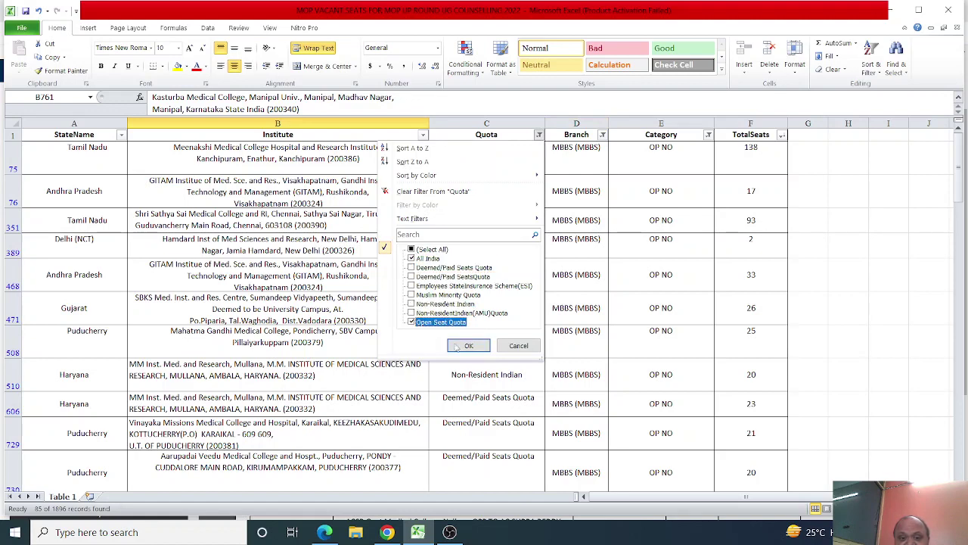
{"action": "left_click", "coordinate": [475, 347]}
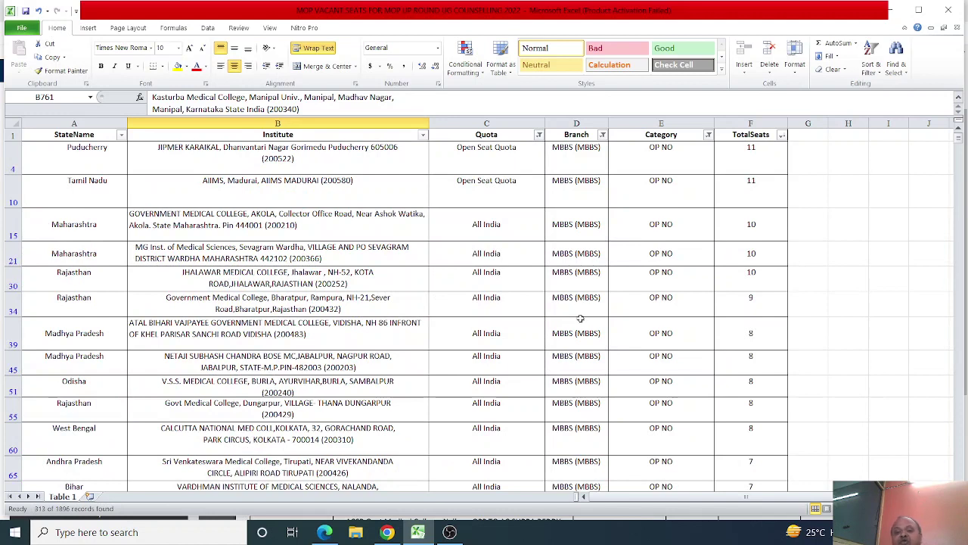
{"action": "left_click", "coordinate": [483, 302]}
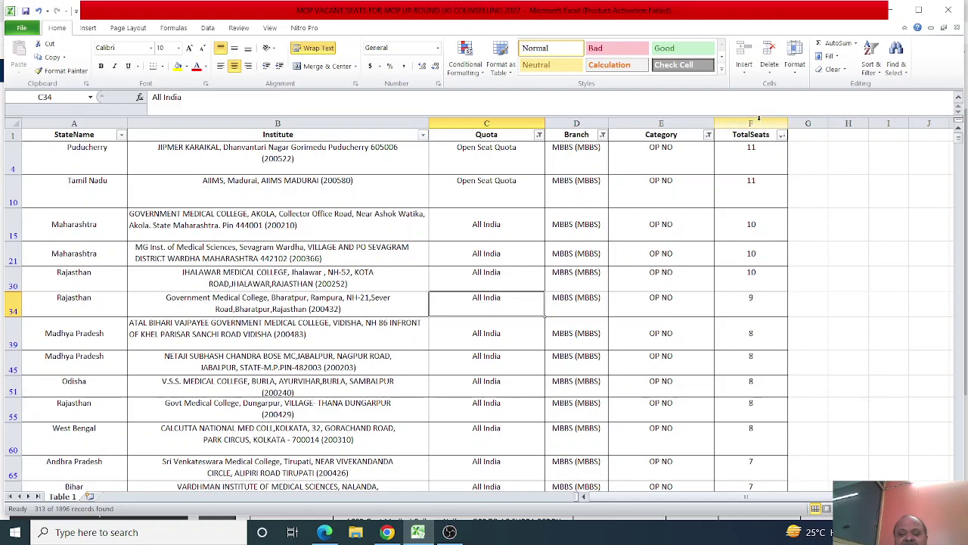
{"action": "left_click", "coordinate": [759, 118]}
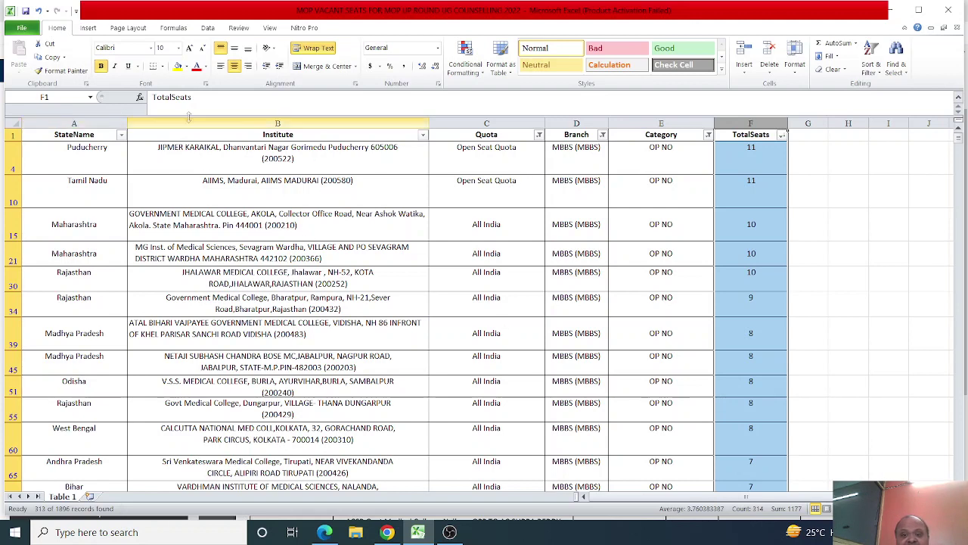
- Filter the StateName column to Rajasthan only and check the sum of its OP NO seats in the TotalSeats column
{"action": "left_click", "coordinate": [121, 136]}
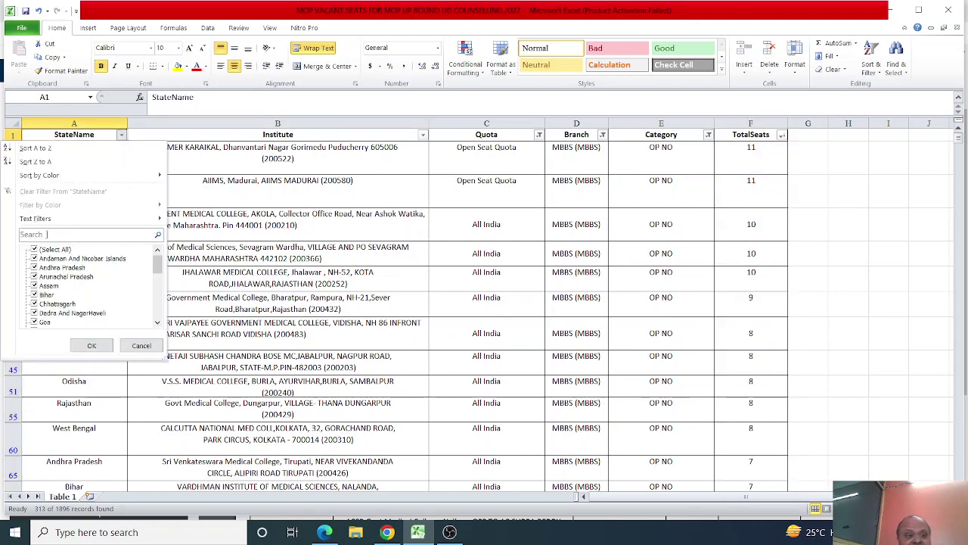
{"action": "left_click", "coordinate": [37, 258]}
{"action": "scroll", "coordinate": [39, 286], "scroll_direction": "down", "scroll_amount": 1}
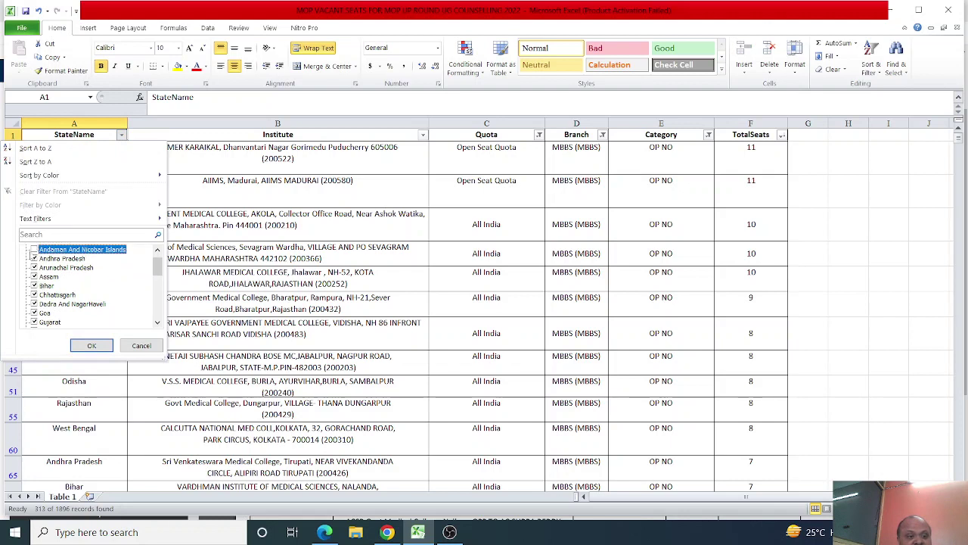
{"action": "scroll", "coordinate": [38, 257], "scroll_direction": "up", "scroll_amount": 1}
{"action": "left_click", "coordinate": [34, 249]}
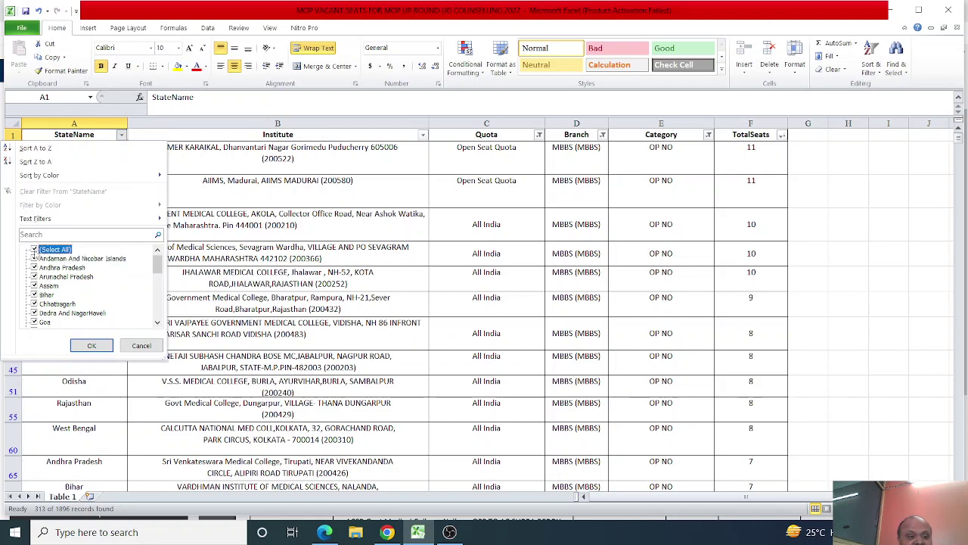
{"action": "left_click", "coordinate": [34, 250]}
{"action": "scroll", "coordinate": [60, 277], "scroll_direction": "down", "scroll_amount": 2}
{"action": "scroll", "coordinate": [60, 289], "scroll_direction": "down", "scroll_amount": 2}
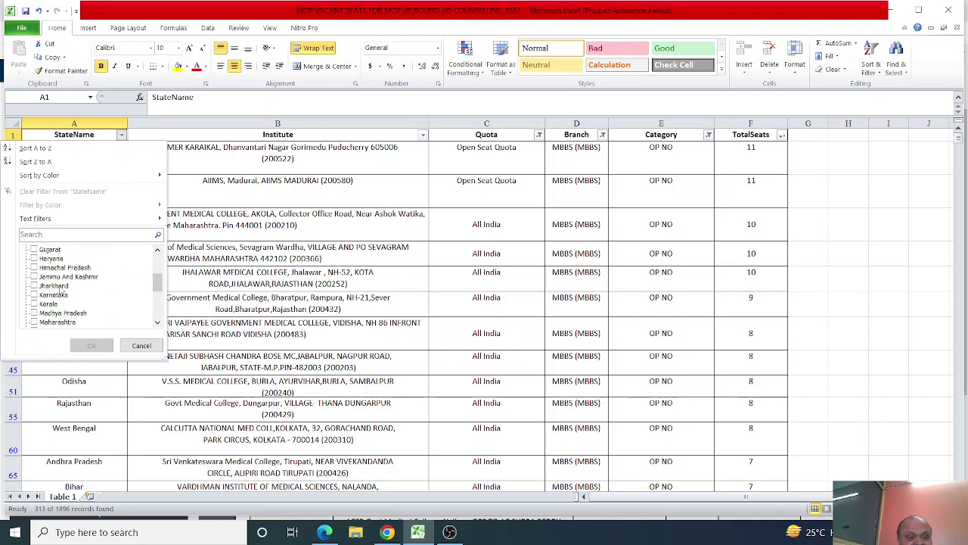
{"action": "scroll", "coordinate": [59, 290], "scroll_direction": "down", "scroll_amount": 2}
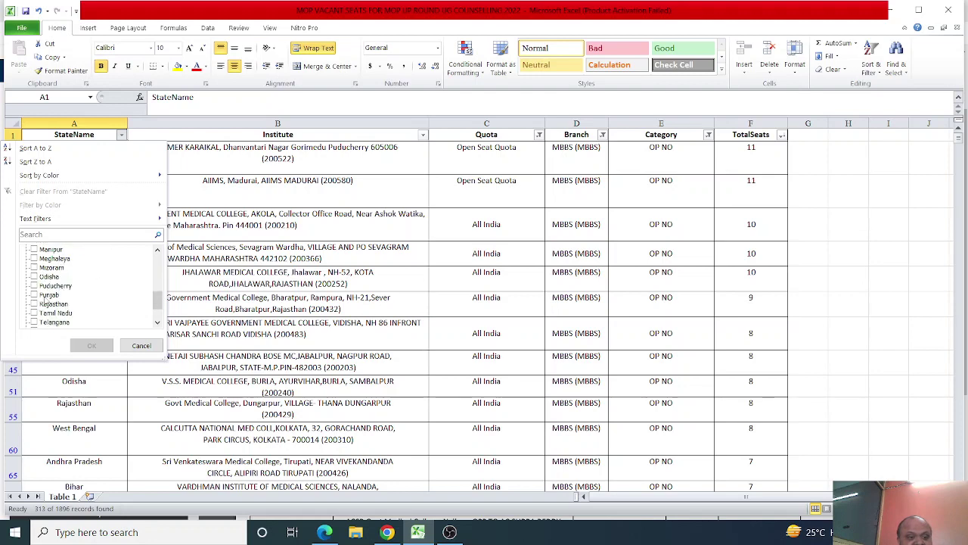
{"action": "left_click", "coordinate": [44, 303]}
{"action": "left_click", "coordinate": [85, 346]}
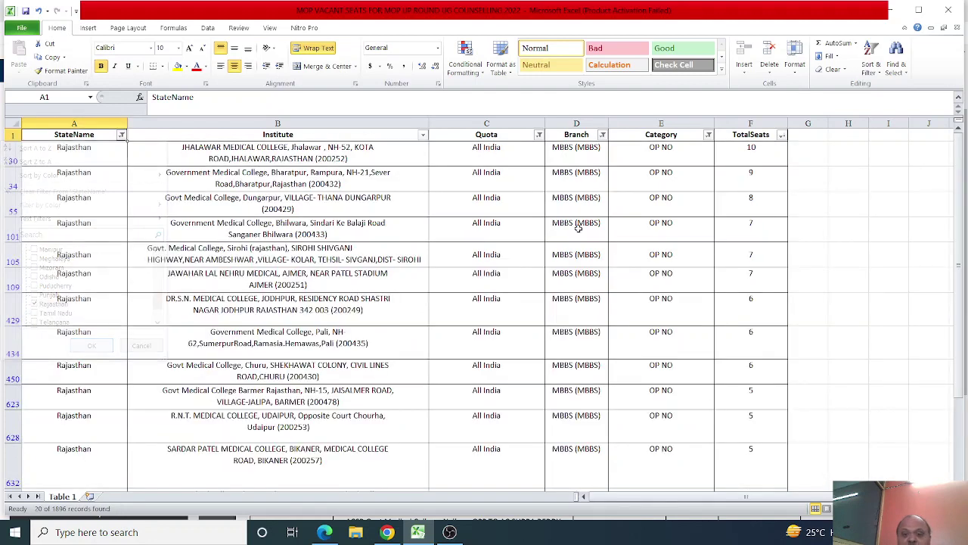
{"action": "left_click", "coordinate": [763, 125]}
{"action": "left_click", "coordinate": [702, 298]}
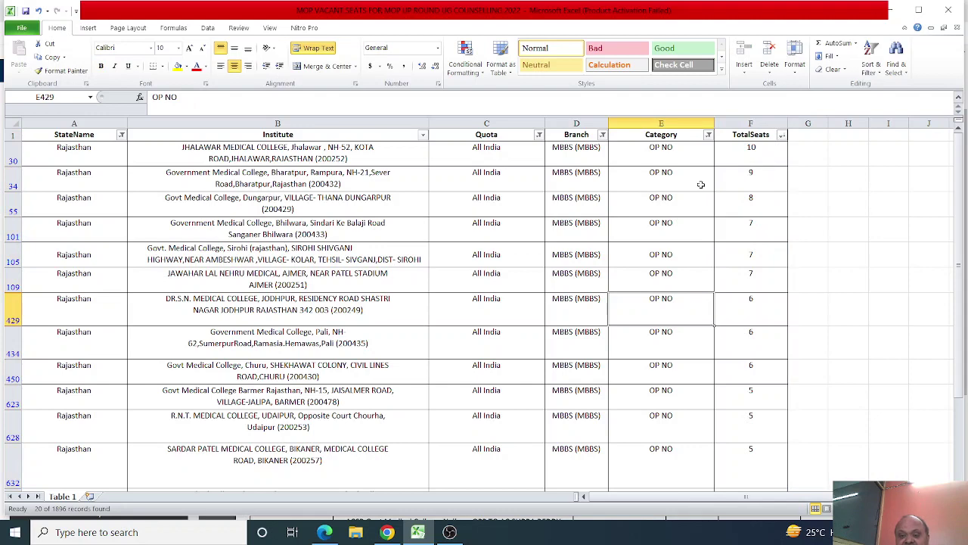
- Include all categories in the Category filter and check the sum of the TotalSeats column for Rajasthan
{"action": "left_click", "coordinate": [708, 135]}
{"action": "left_click", "coordinate": [581, 250]}
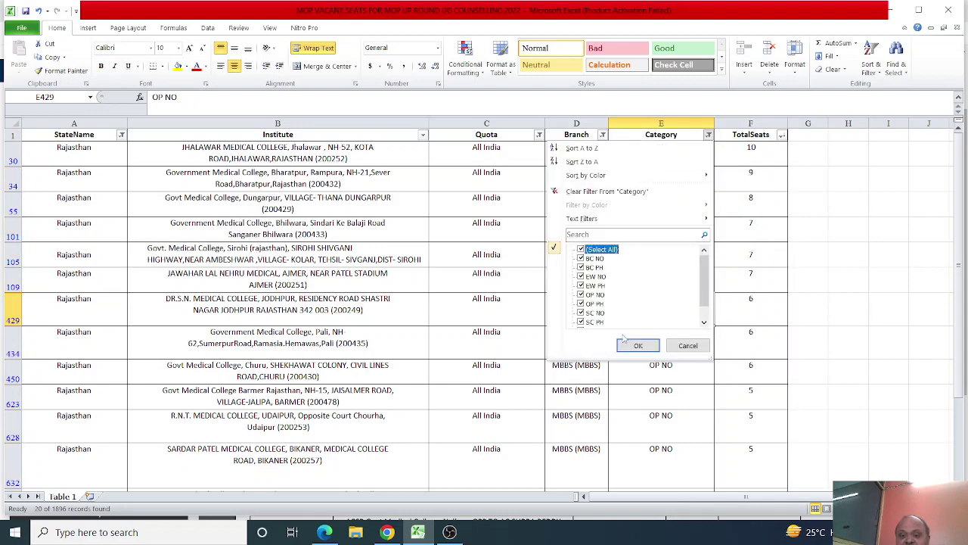
{"action": "left_click", "coordinate": [639, 345]}
{"action": "left_click", "coordinate": [753, 124]}
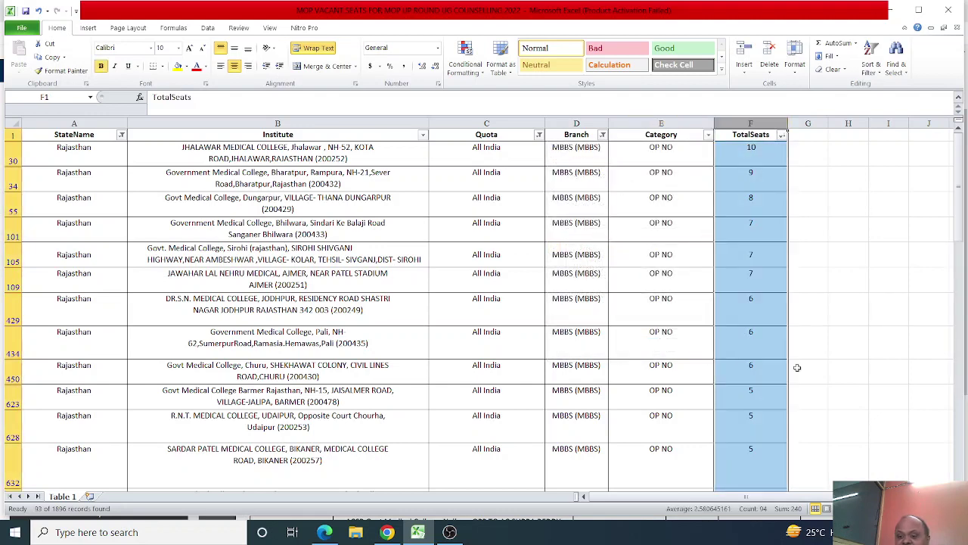
- Switch the StateName filter from Rajasthan to Haryana only, keeping the TotalSeats column selected for its sum
{"action": "left_click", "coordinate": [121, 135]}
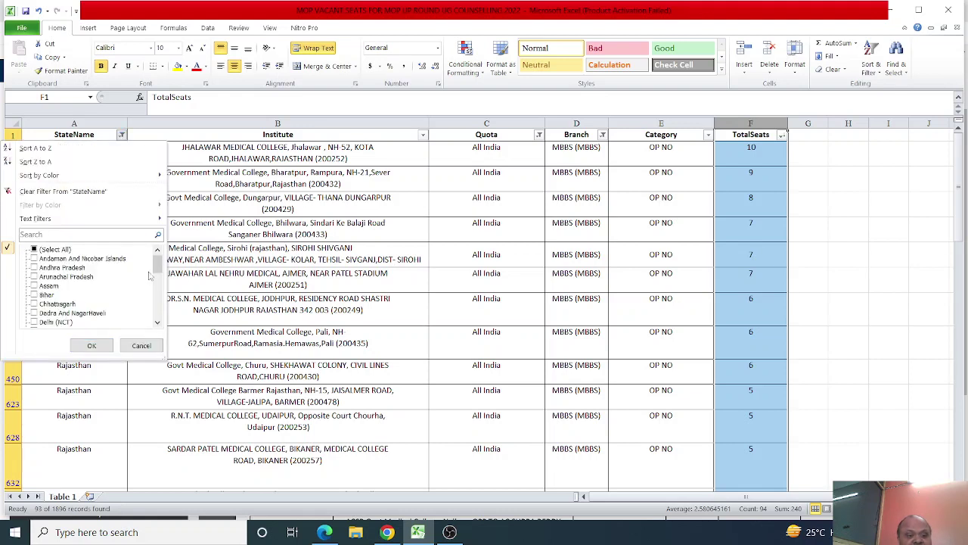
{"action": "left_click", "coordinate": [35, 249]}
{"action": "left_click", "coordinate": [34, 250]}
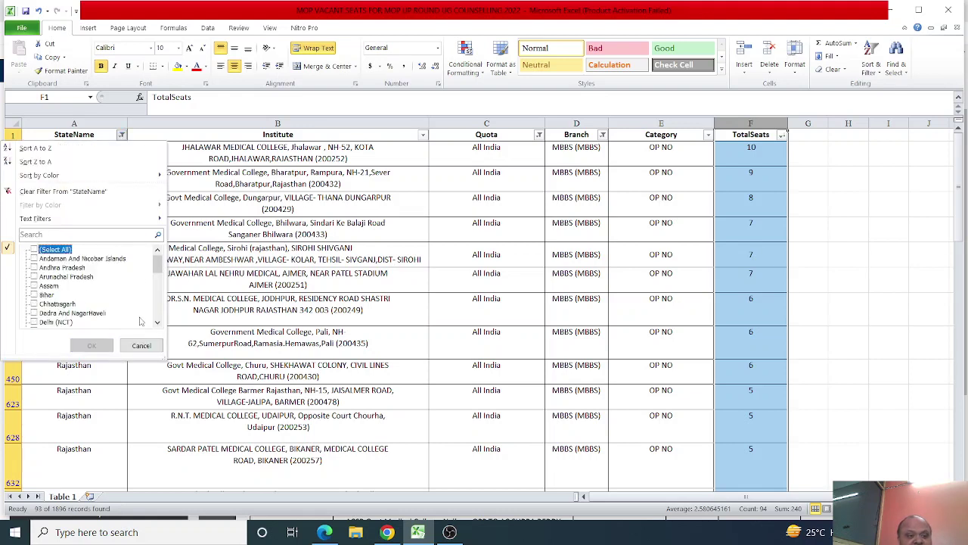
{"action": "scroll", "coordinate": [155, 310], "scroll_direction": "down", "scroll_amount": 3}
{"action": "left_click", "coordinate": [38, 276]}
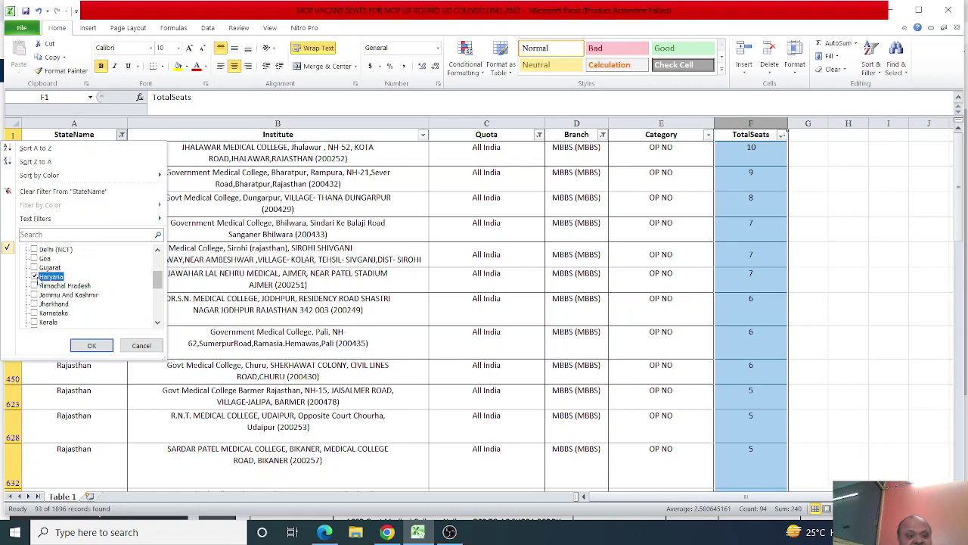
{"action": "left_click", "coordinate": [83, 345]}
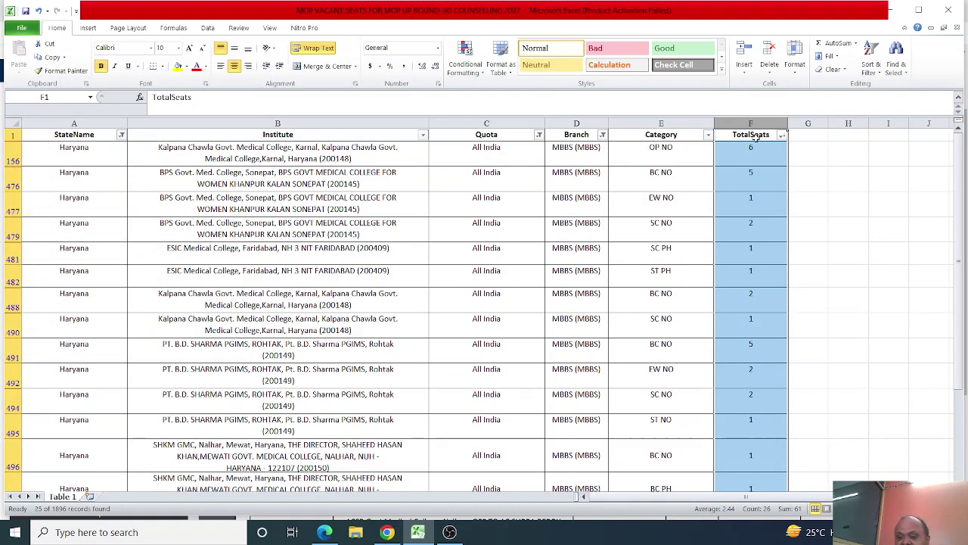
- Switch the StateName filter from Haryana to Madhya Pradesh only, keeping the TotalSeats column selected for its sum
{"action": "left_click", "coordinate": [121, 135]}
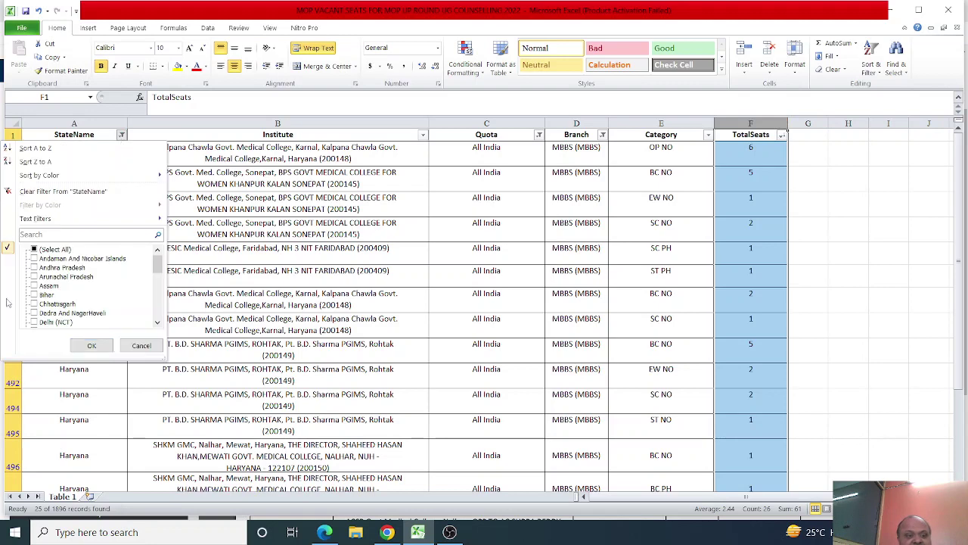
{"action": "left_click", "coordinate": [33, 250]}
{"action": "left_click", "coordinate": [33, 250]}
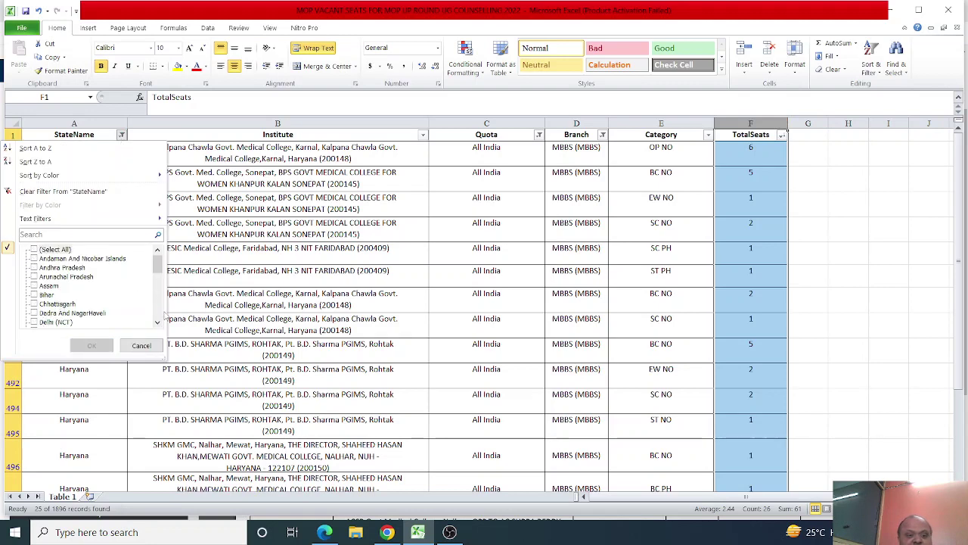
{"action": "scroll", "coordinate": [156, 316], "scroll_direction": "down", "scroll_amount": 3}
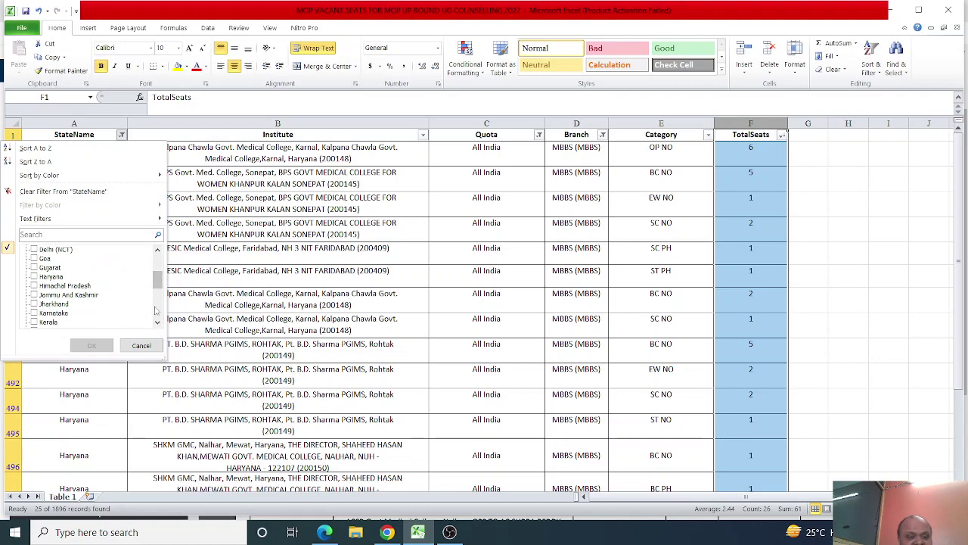
{"action": "scroll", "coordinate": [158, 310], "scroll_direction": "down", "scroll_amount": 3}
{"action": "left_click", "coordinate": [33, 258]}
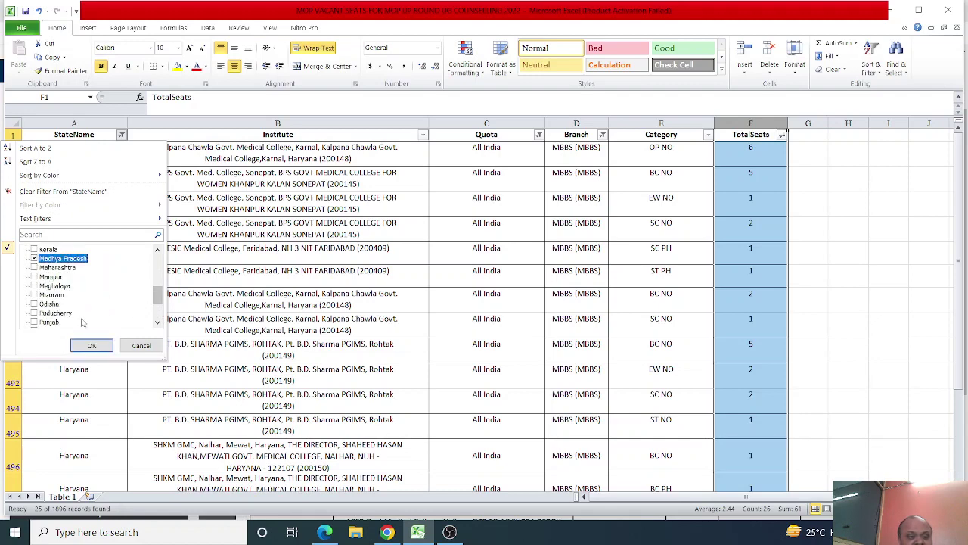
{"action": "left_click", "coordinate": [92, 345]}
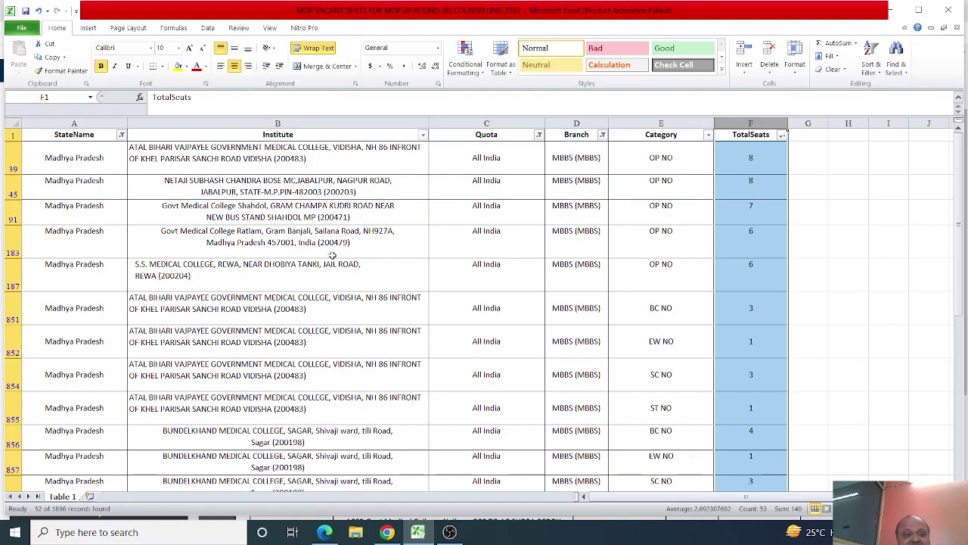
{"action": "left_click", "coordinate": [416, 315]}
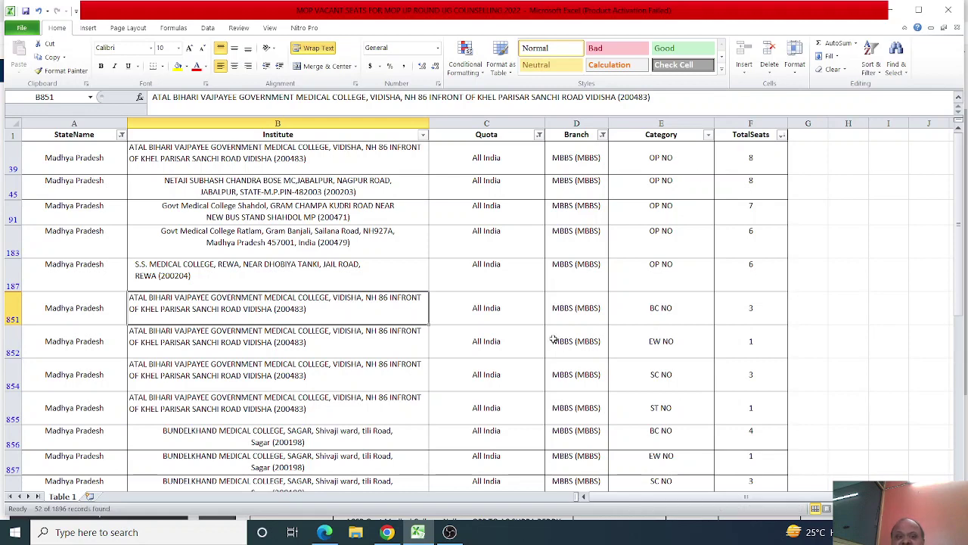
{"action": "scroll", "coordinate": [553, 340], "scroll_direction": "down", "scroll_amount": 1}
{"action": "scroll", "coordinate": [553, 339], "scroll_direction": "up", "scroll_amount": 1}
{"action": "scroll", "coordinate": [402, 293], "scroll_direction": "down", "scroll_amount": 2}
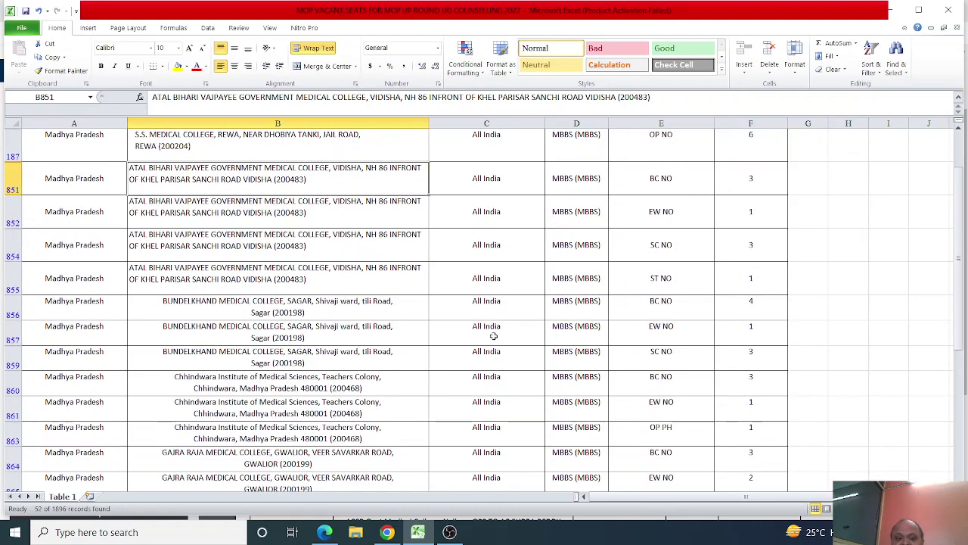
{"action": "scroll", "coordinate": [405, 301], "scroll_direction": "up", "scroll_amount": 2}
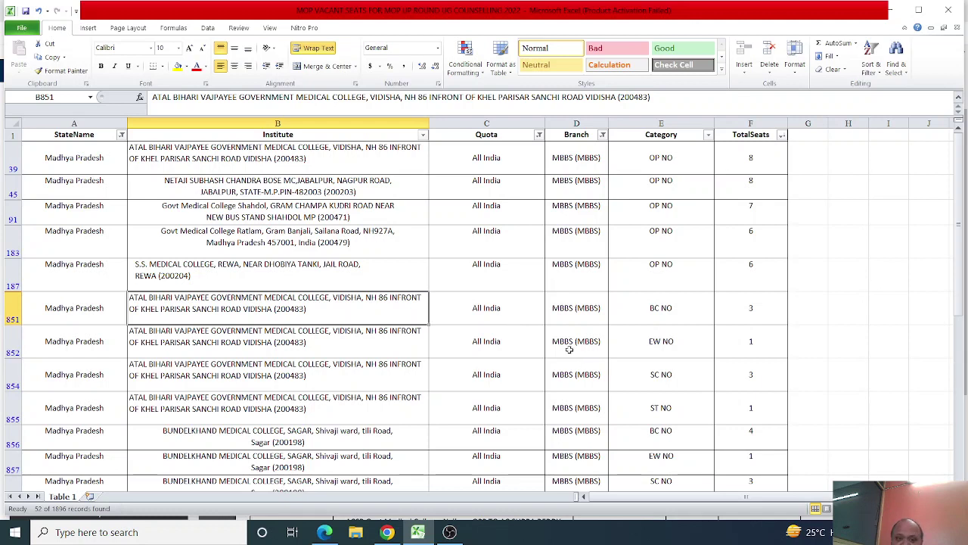
{"action": "left_click", "coordinate": [476, 376]}
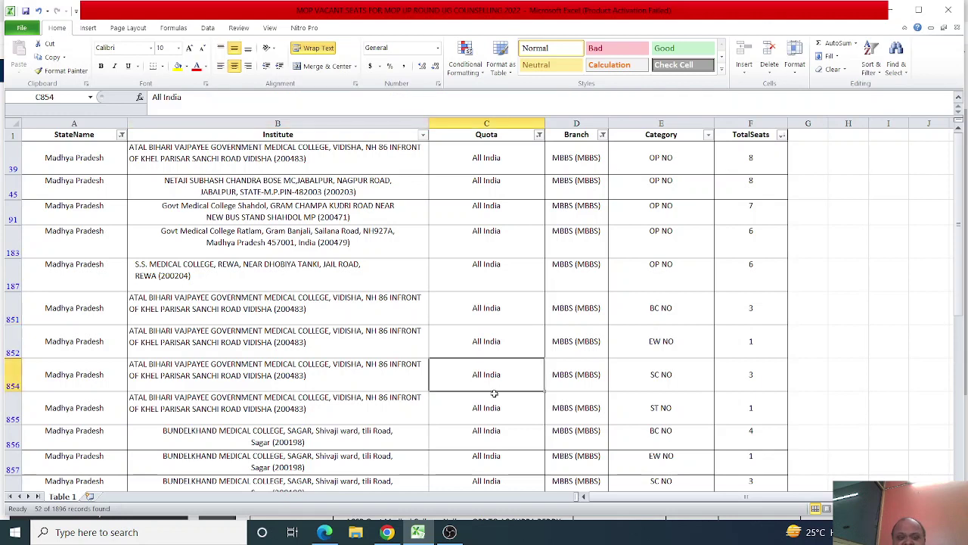